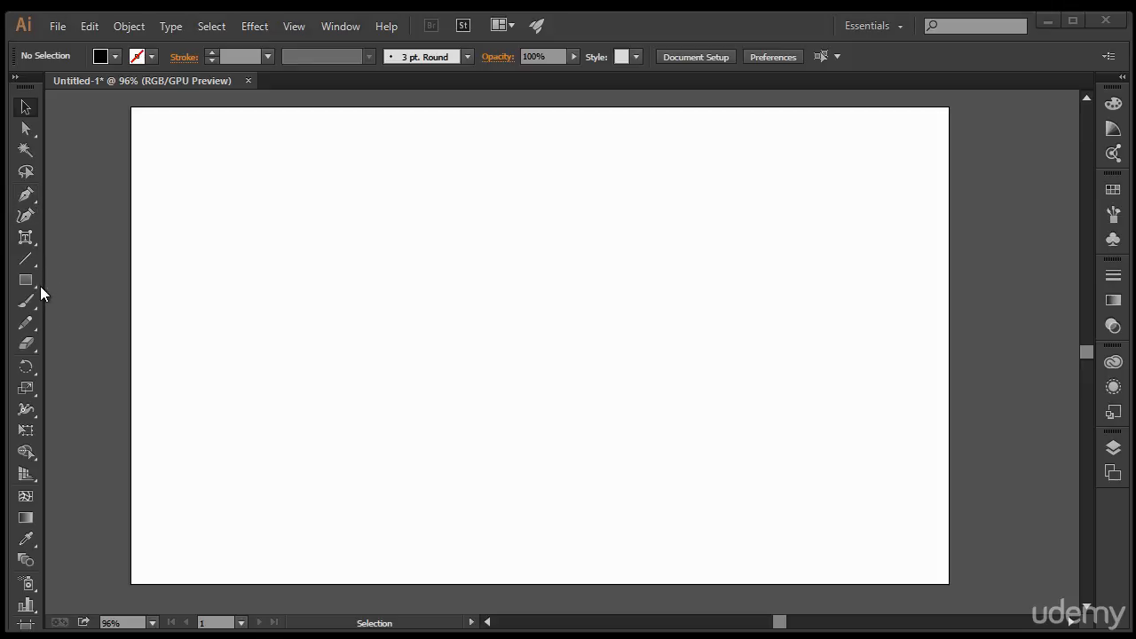
Step: Draw a closed, irregular black polygon with nine straight-sided corners across the artboard using the Pen tool
drag(34, 237, 59, 240)
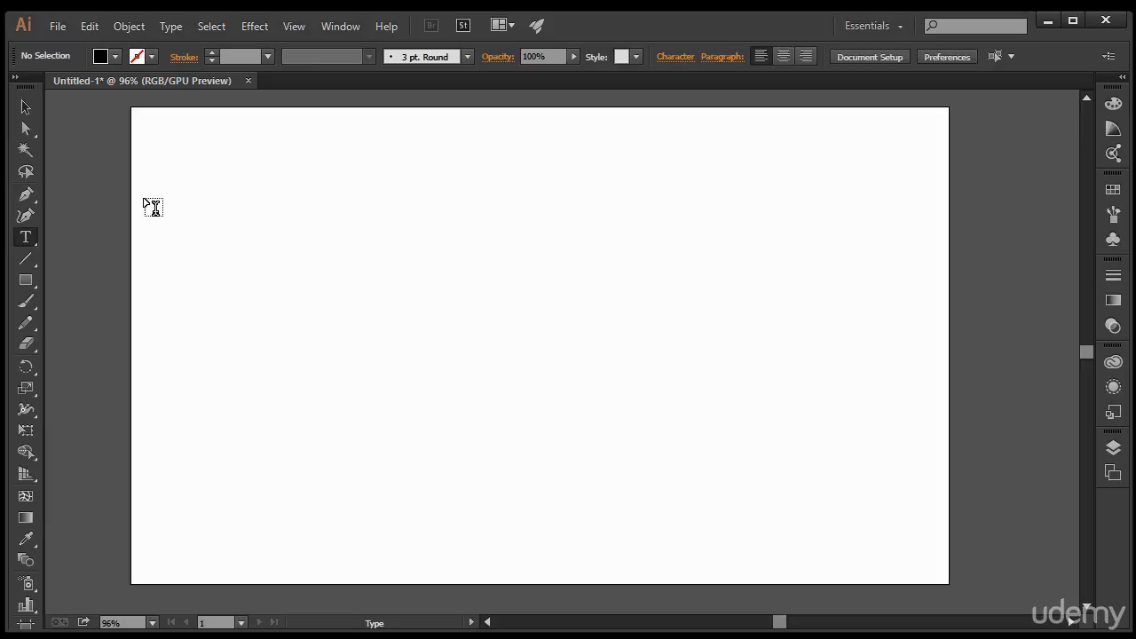
click(26, 194)
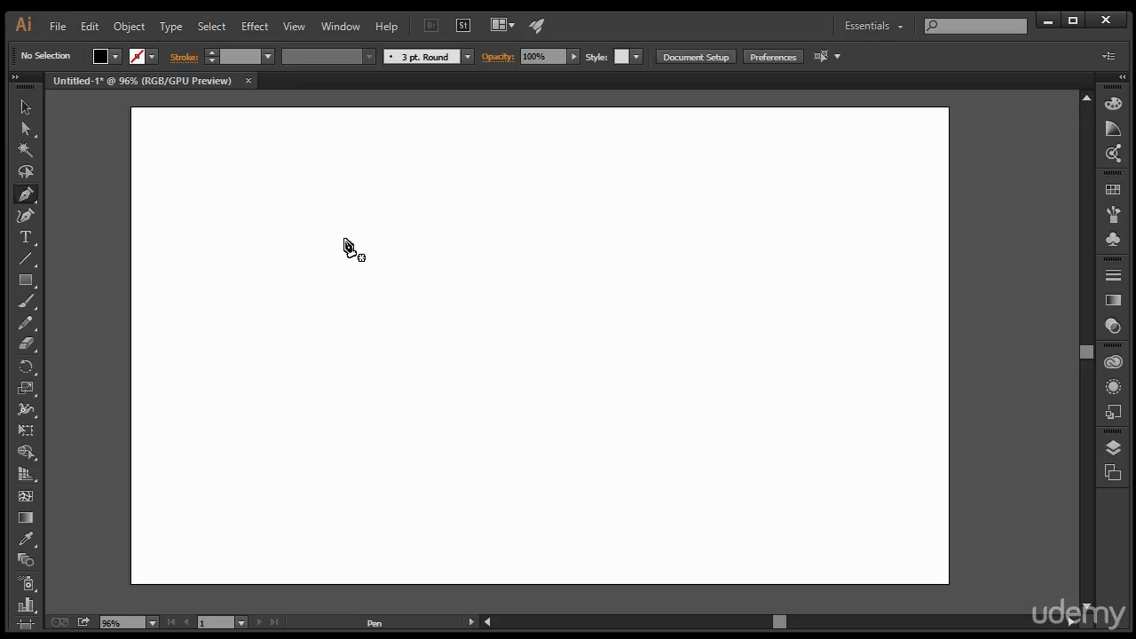
drag(31, 195, 93, 198)
click(310, 211)
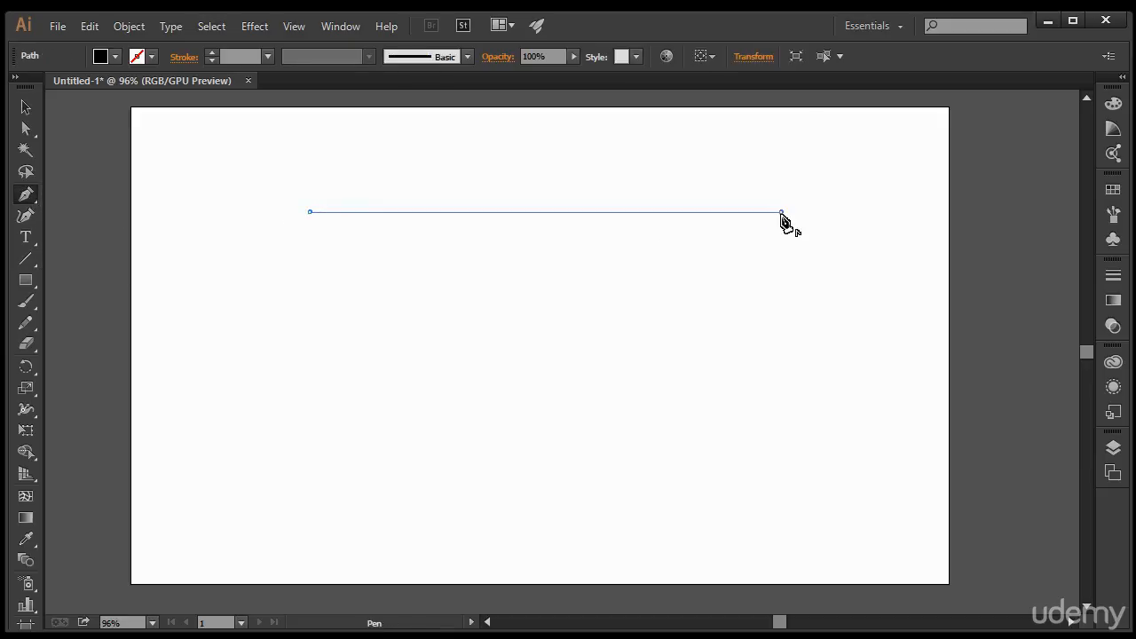
click(781, 212)
click(437, 473)
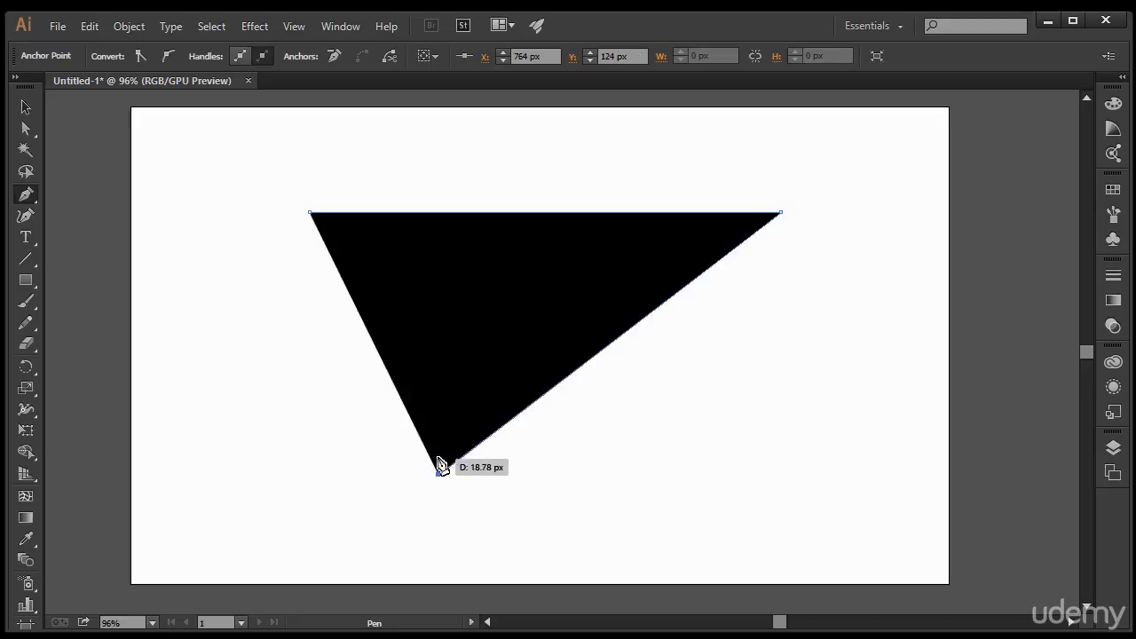
click(441, 344)
click(266, 503)
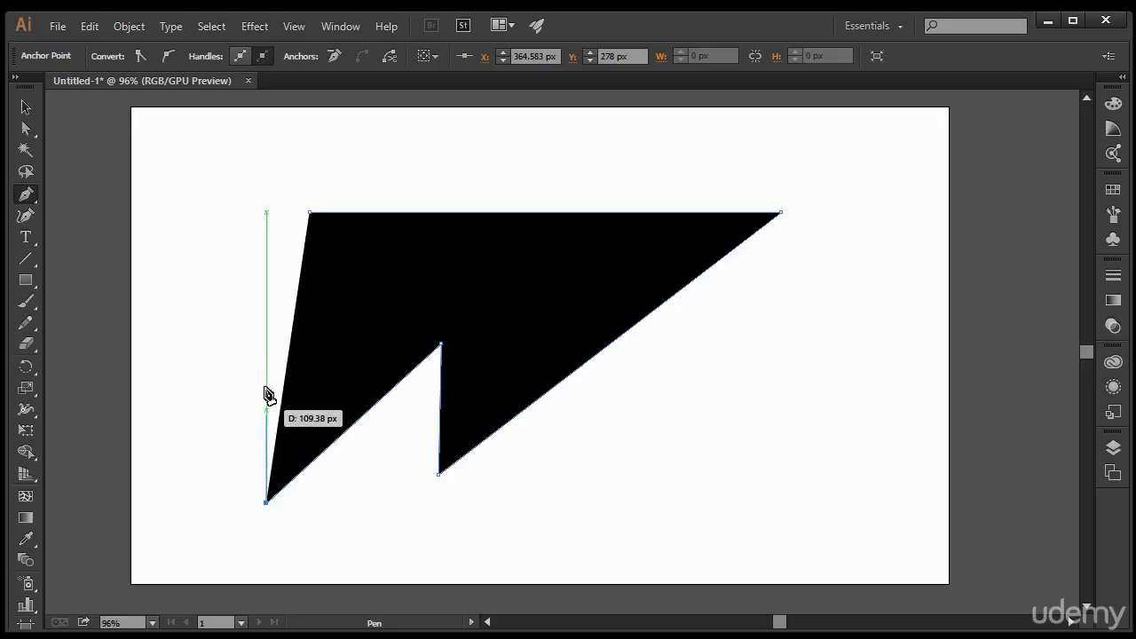
click(233, 309)
click(517, 286)
click(152, 256)
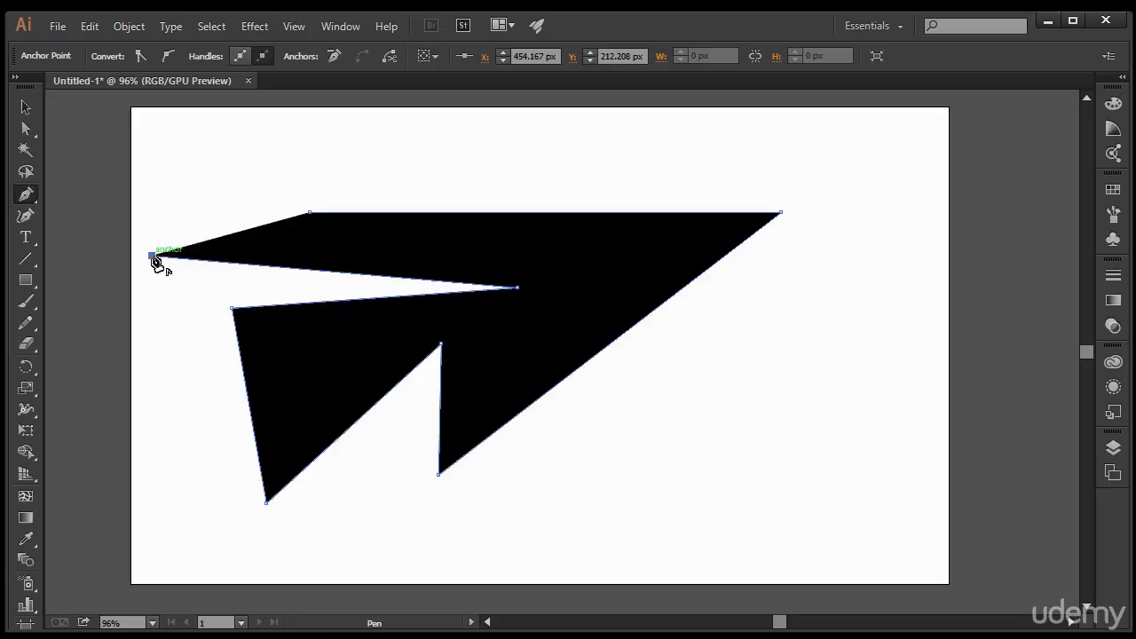
click(283, 116)
click(309, 213)
Step: Move the nine-corner polygon towards the artboard's centre, then delete it
click(26, 107)
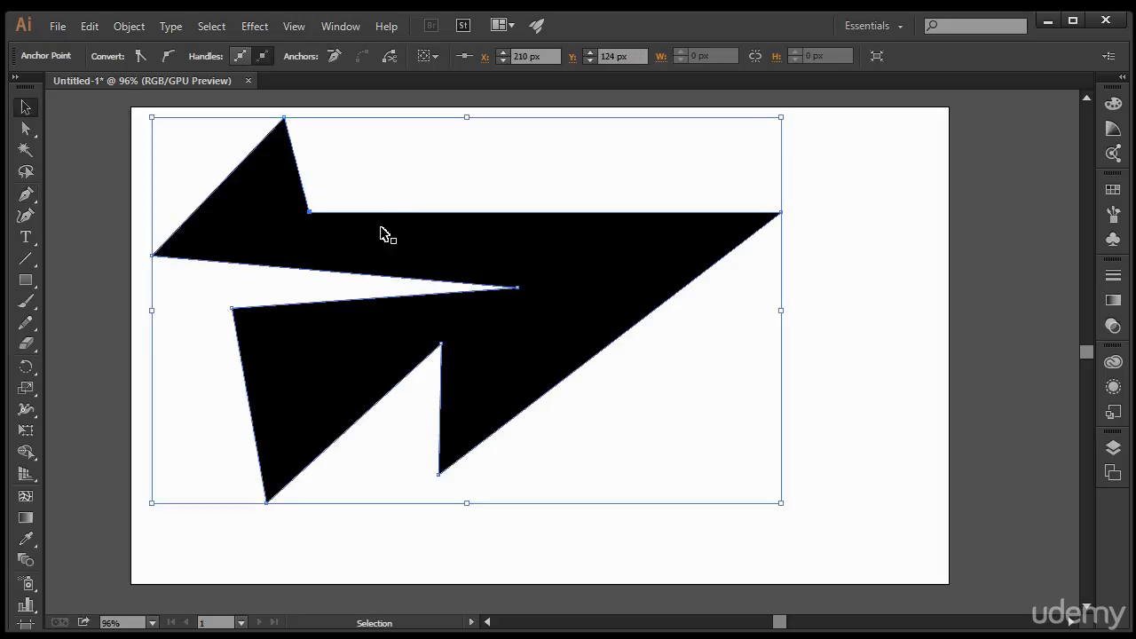
drag(539, 325, 631, 370)
mouse_move(572, 411)
mouse_down()
mouse_move(578, 393)
mouse_move(576, 407)
mouse_up()
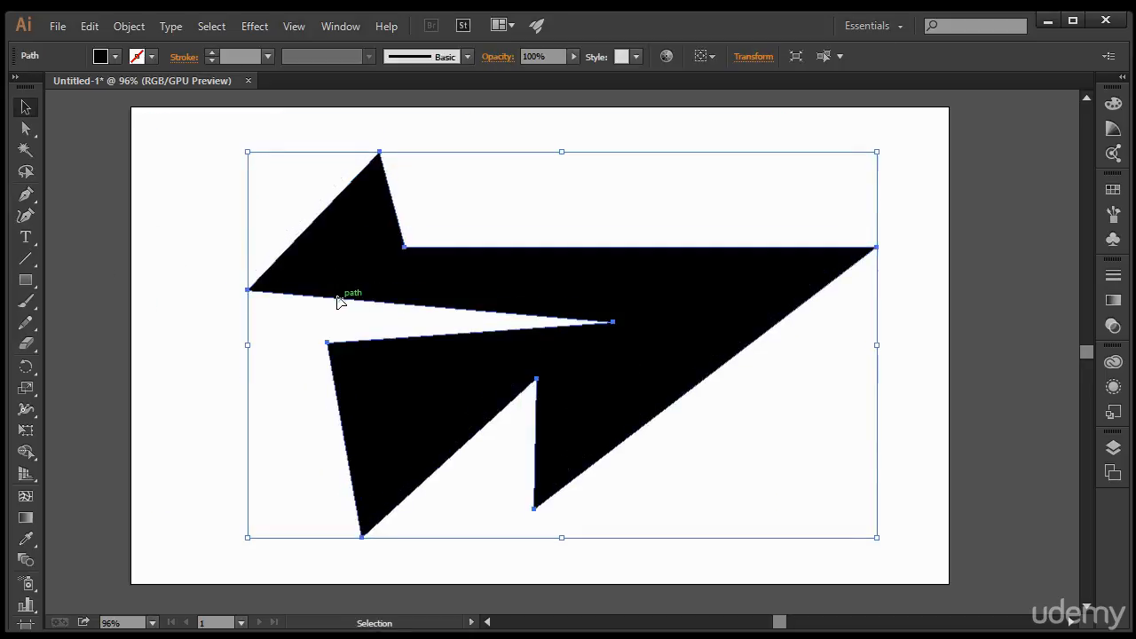
key(Delete)
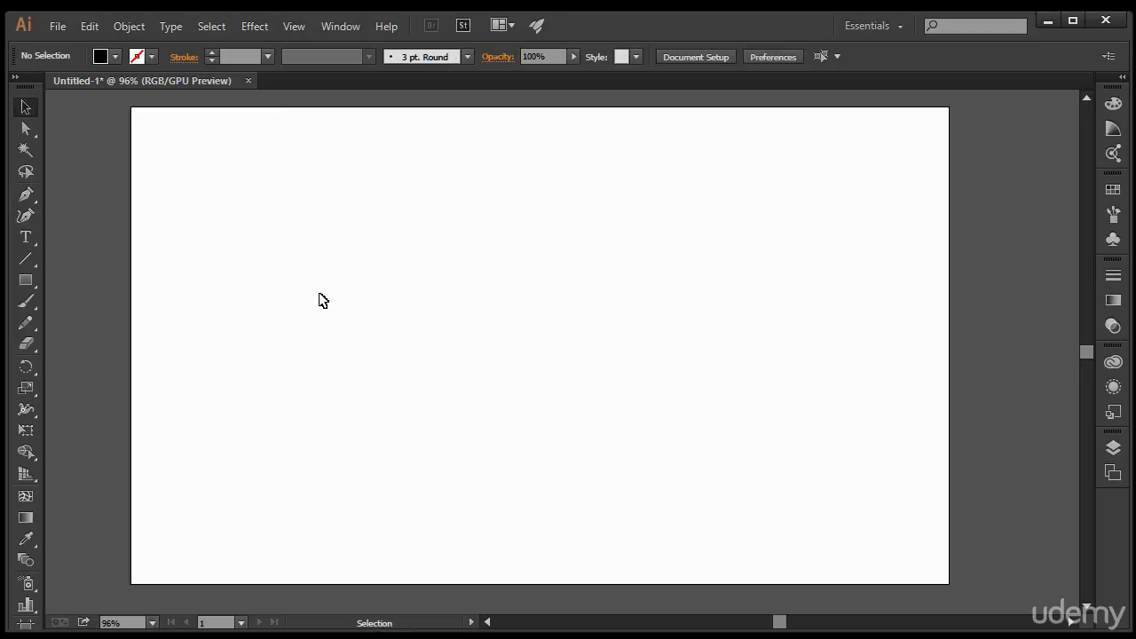
Step: Draw a closed, irregular four-pointed star with eight straight-sided corners using the Pen tool
click(29, 197)
click(456, 265)
click(575, 178)
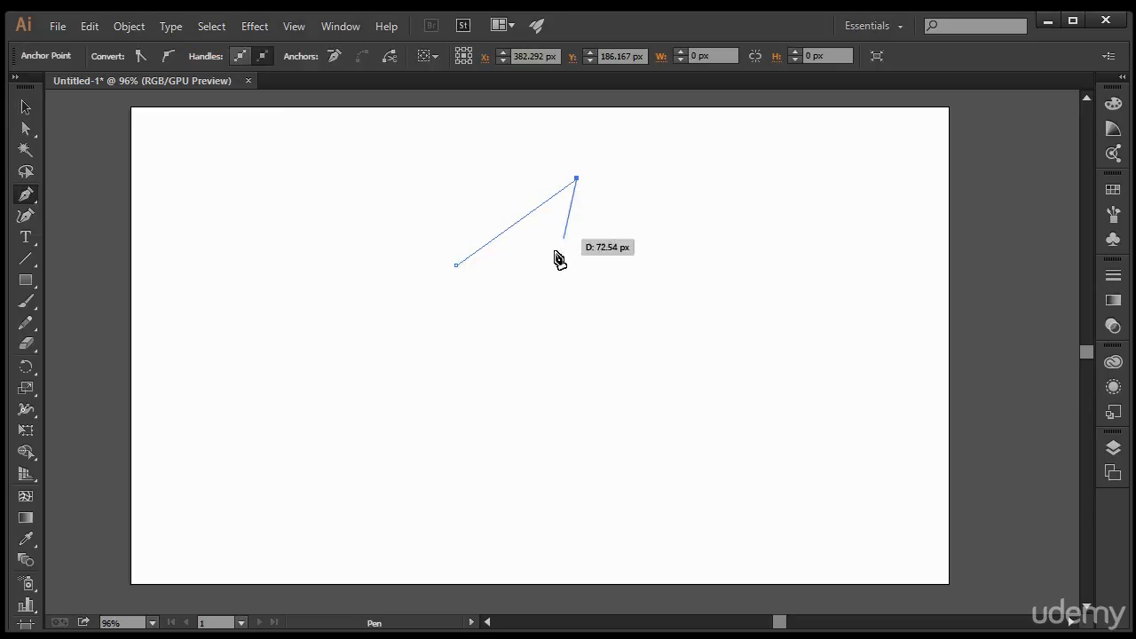
click(528, 302)
click(612, 337)
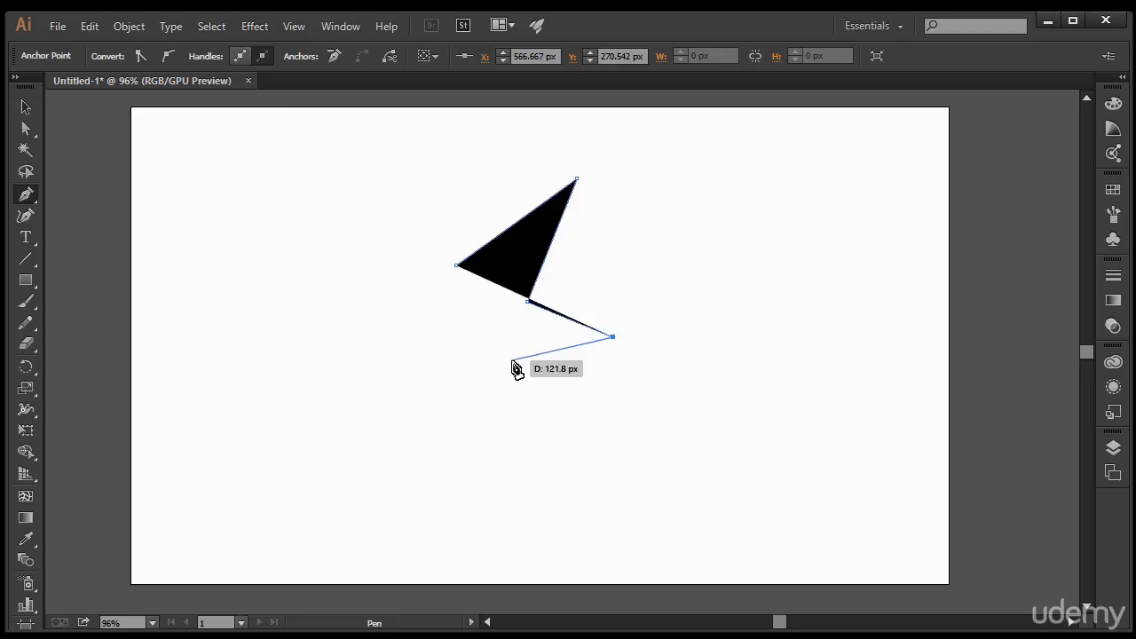
click(515, 364)
click(417, 417)
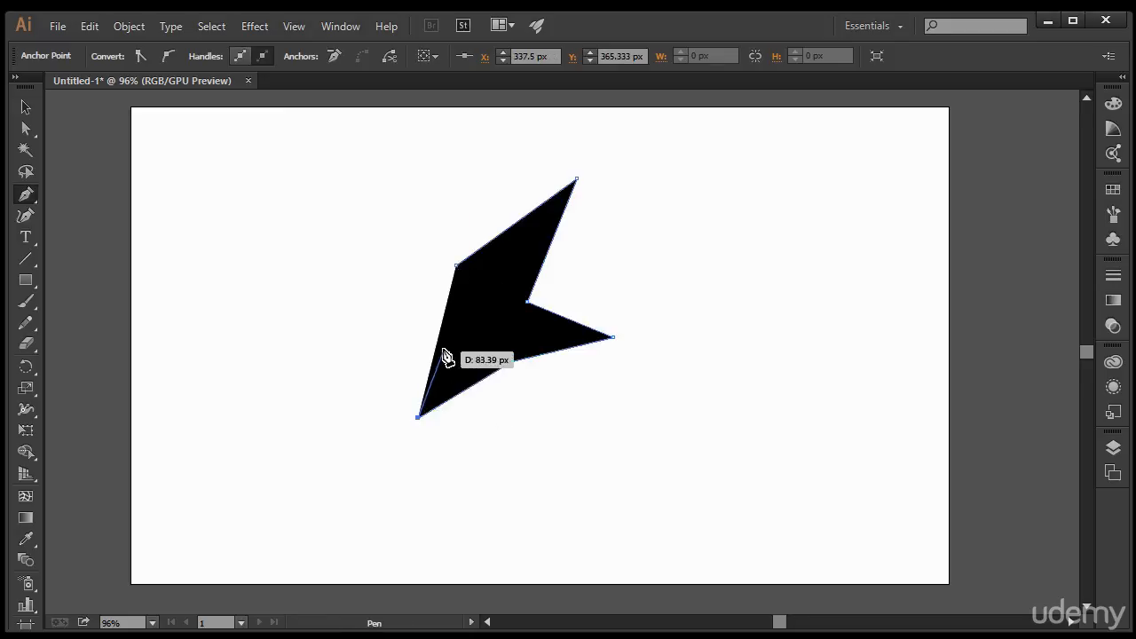
click(444, 333)
click(290, 270)
click(455, 265)
Step: Move the four-pointed star to the right on the artboard, then delete it
click(24, 108)
click(261, 332)
drag(493, 357, 606, 345)
key(ctrl+z)
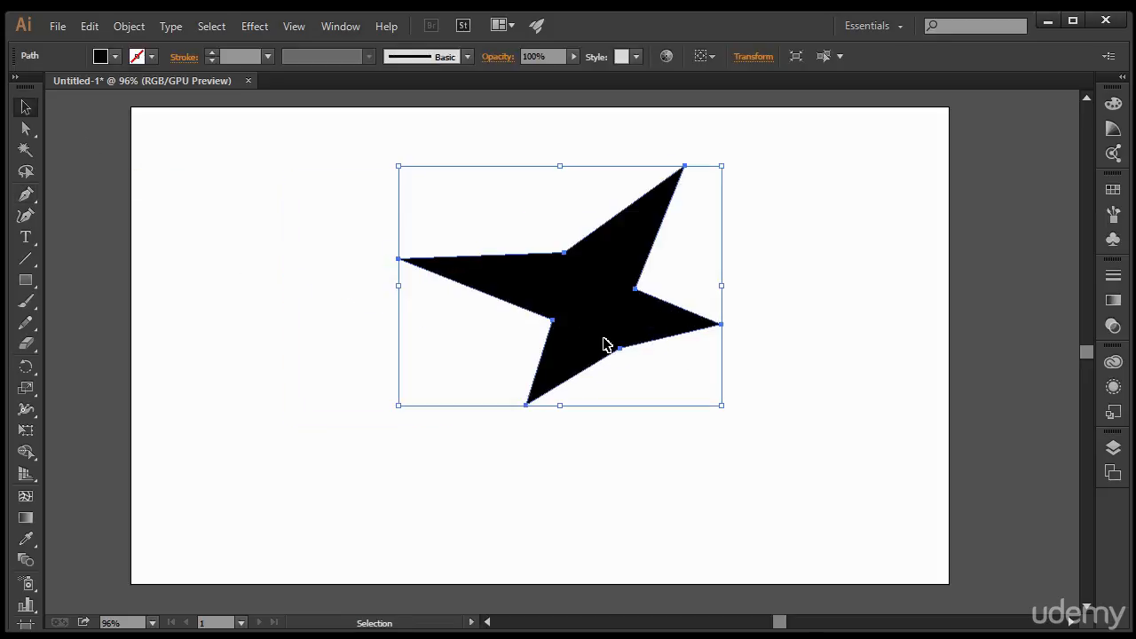
key(Delete)
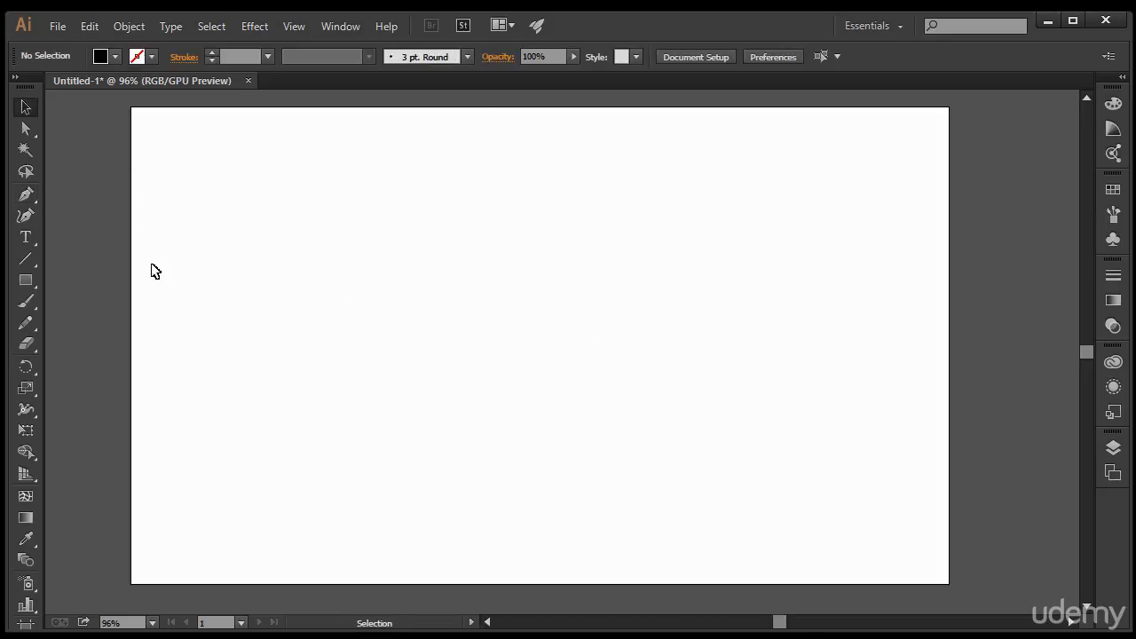
Step: Draw a closed, rounded leaf-like shape from two anchor points with curved segments using the Pen tool
click(26, 195)
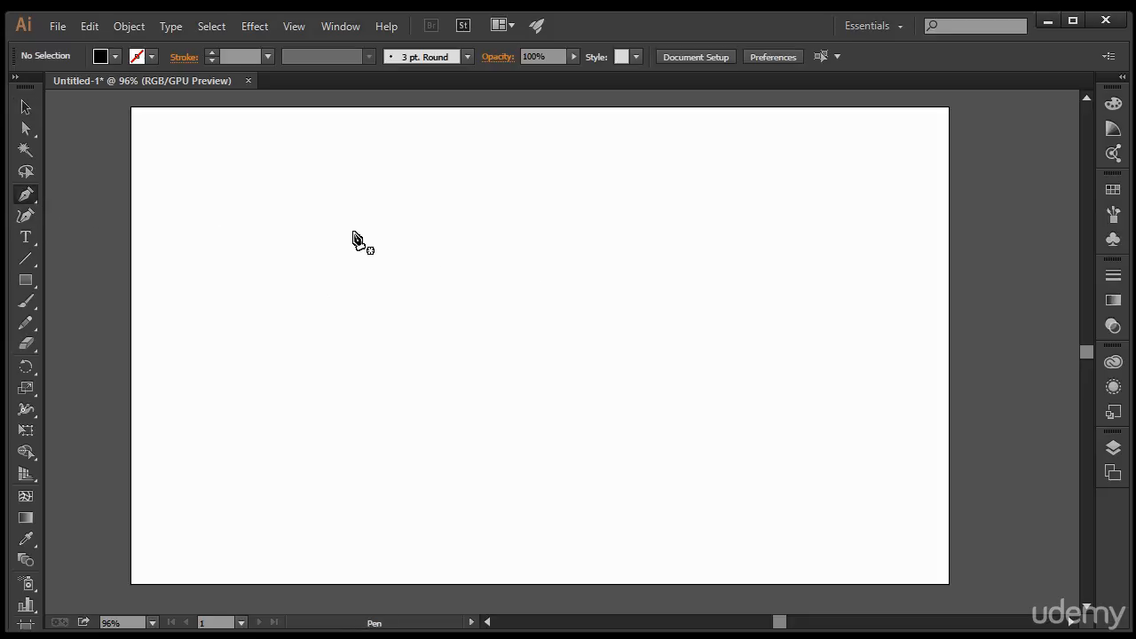
click(353, 231)
click(587, 267)
drag(587, 267, 631, 321)
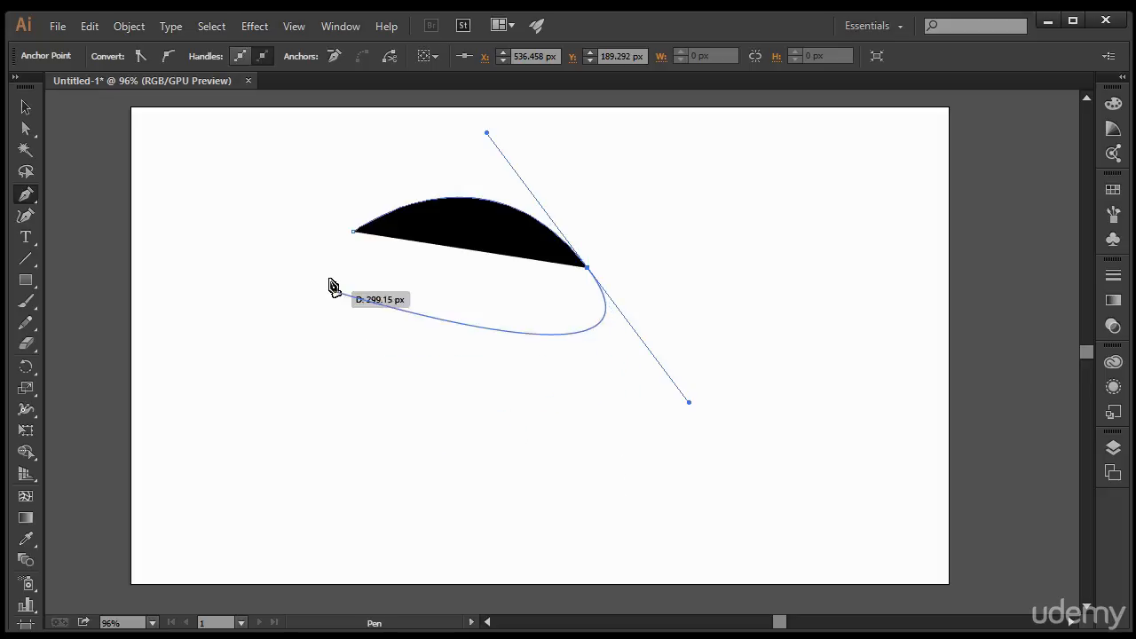
drag(355, 233, 414, 121)
scroll(403, 106, up, 3)
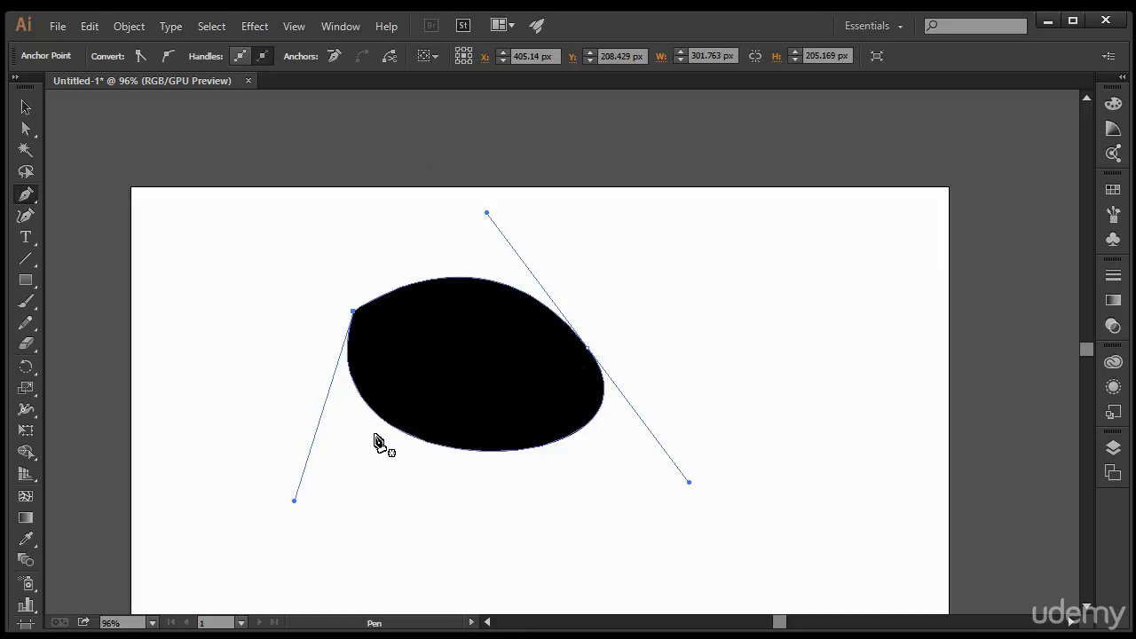
Step: Undo the closing curve, add a third anchor below the shape, and close the path with a wide curve at its starting anchor
key(ctrl+z)
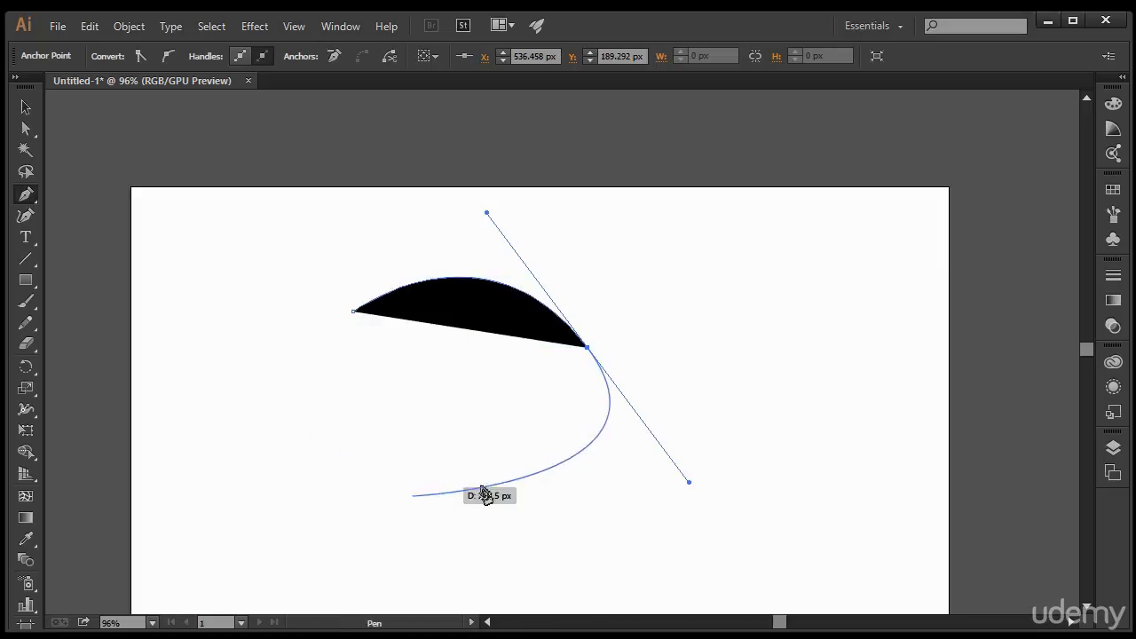
click(459, 542)
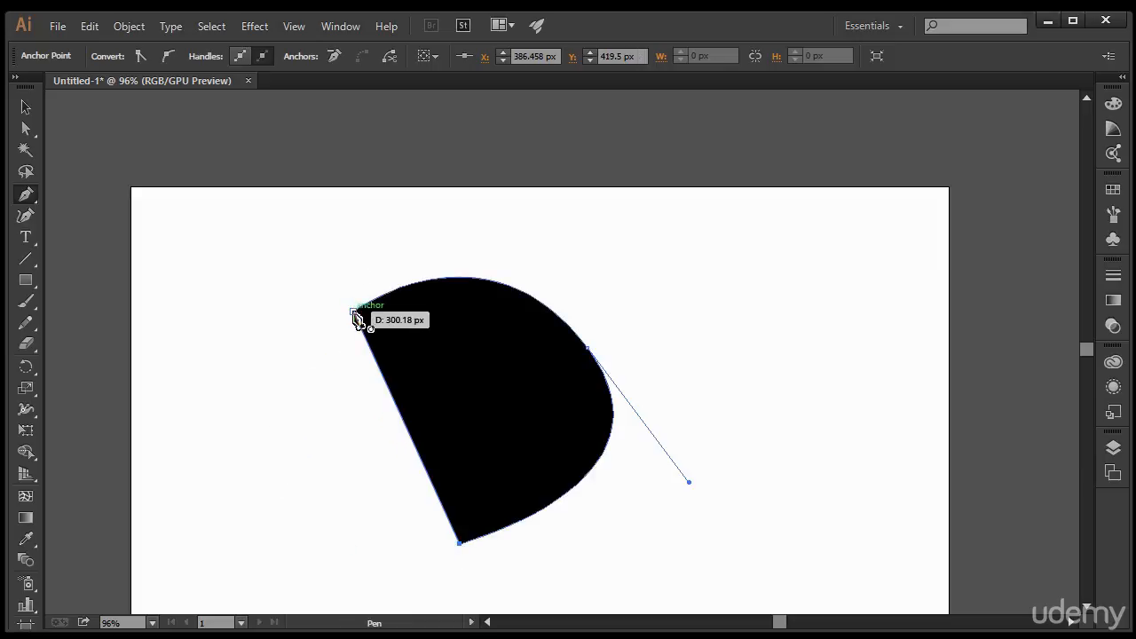
drag(354, 313, 634, 224)
drag(628, 503, 633, 305)
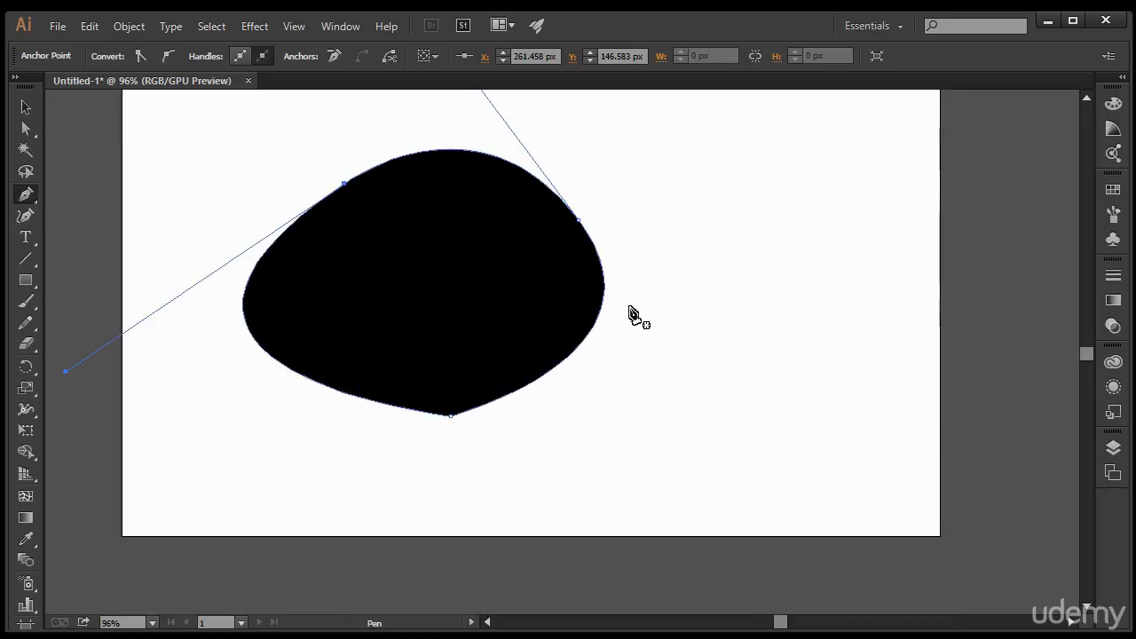
Step: Select the rounded three-anchor shape and delete it from the artboard
click(25, 106)
drag(396, 266, 422, 296)
key(Delete)
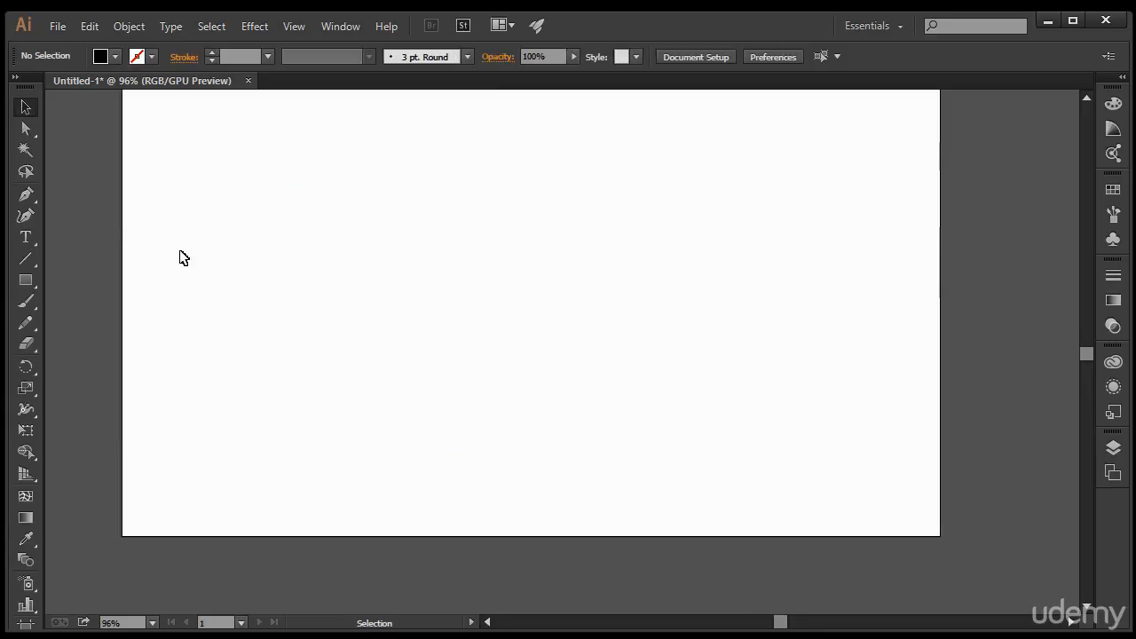
Step: Draw a closed black arrow-like polygon with seven straight-connected anchor points using the Pen tool
click(27, 194)
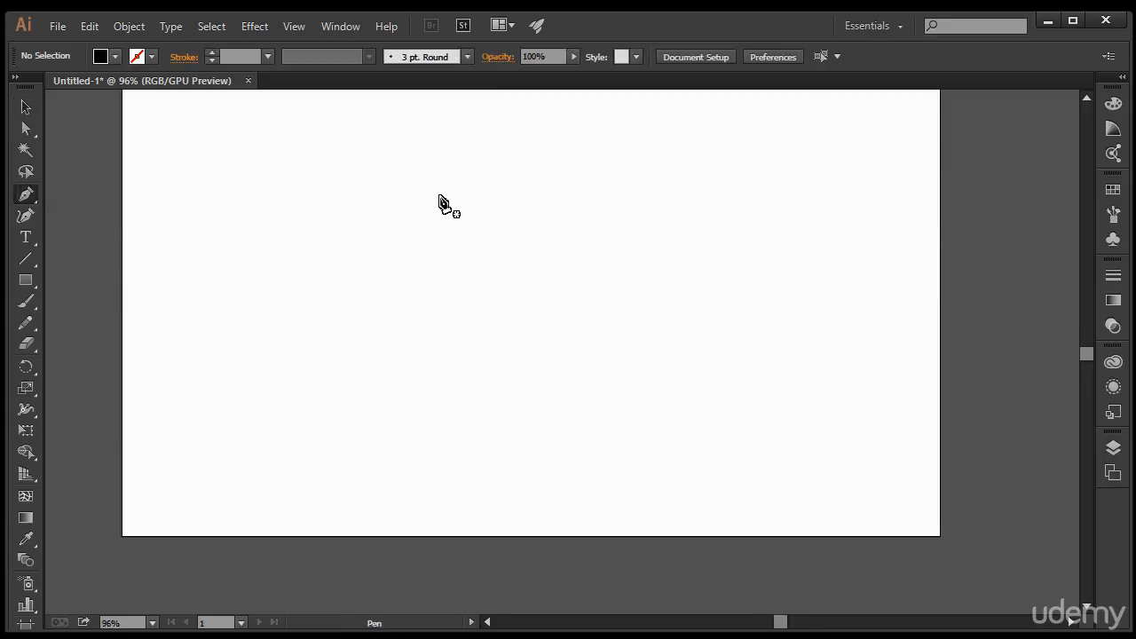
click(364, 206)
click(637, 233)
click(455, 443)
click(461, 306)
click(186, 384)
click(284, 282)
click(268, 195)
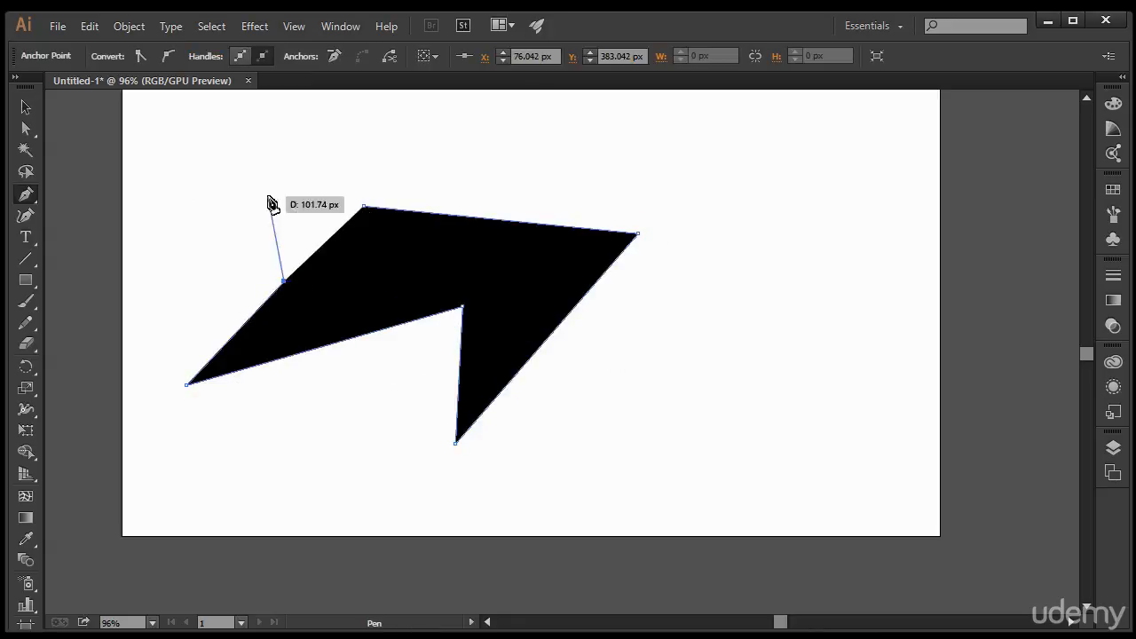
click(364, 206)
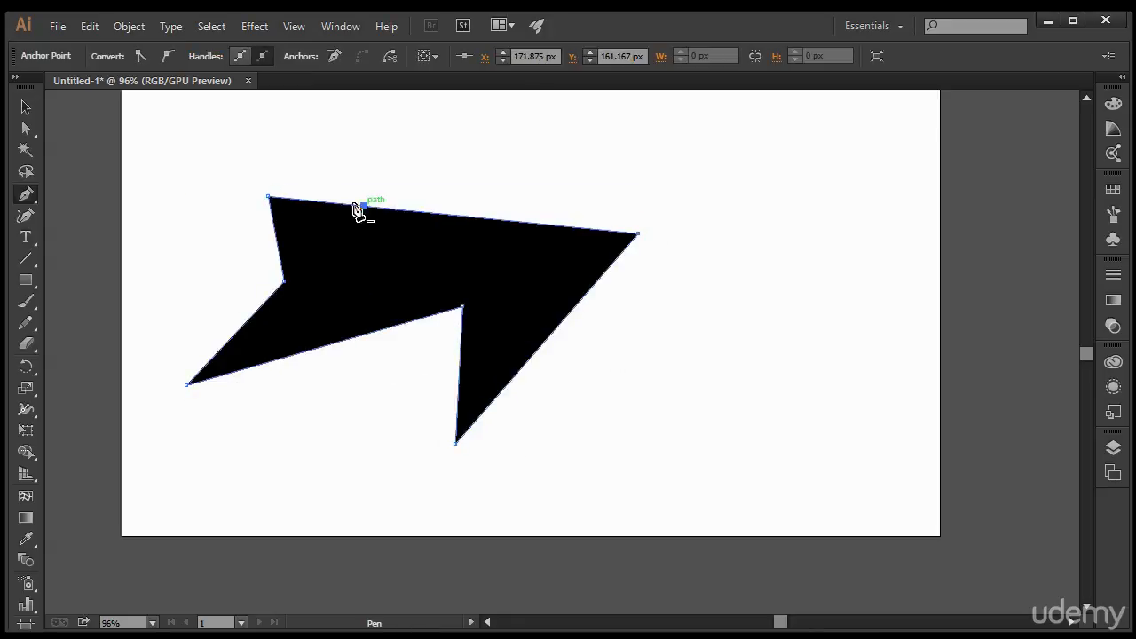
Step: Add one anchor point to the polygon's lower-left edge and two to its upper edge with the Add Anchor Point tool
drag(27, 199, 167, 216)
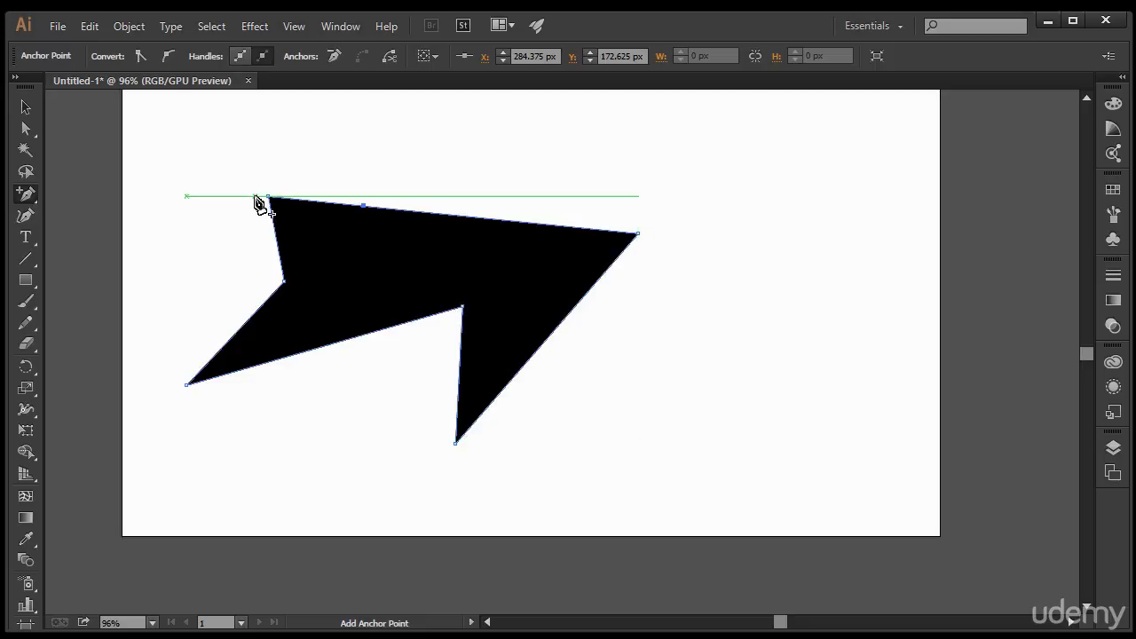
click(362, 205)
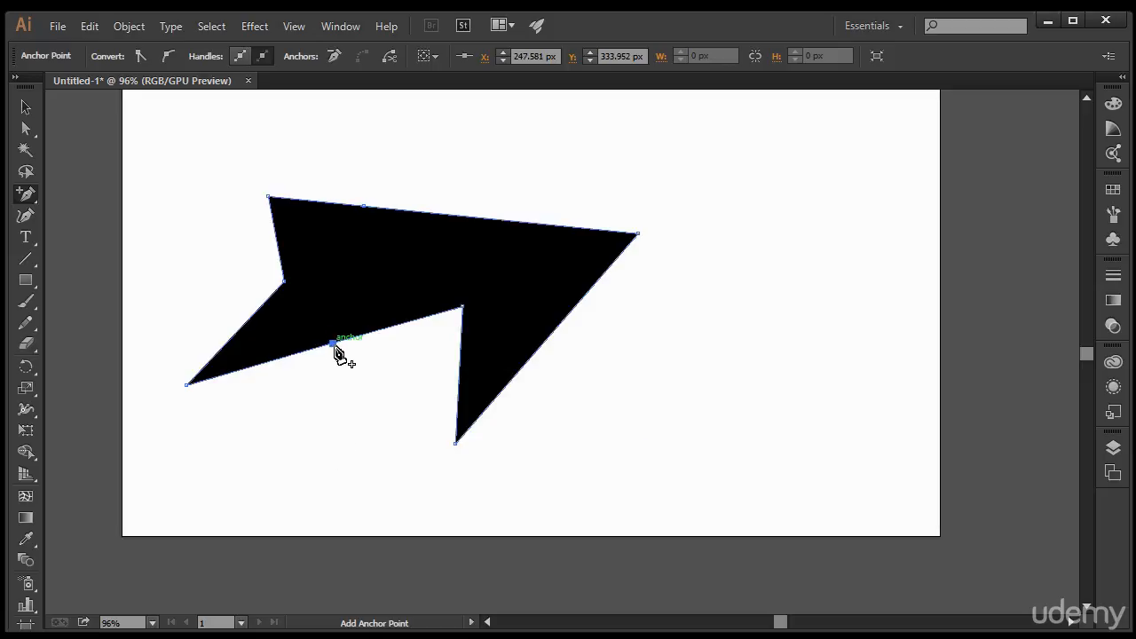
click(498, 218)
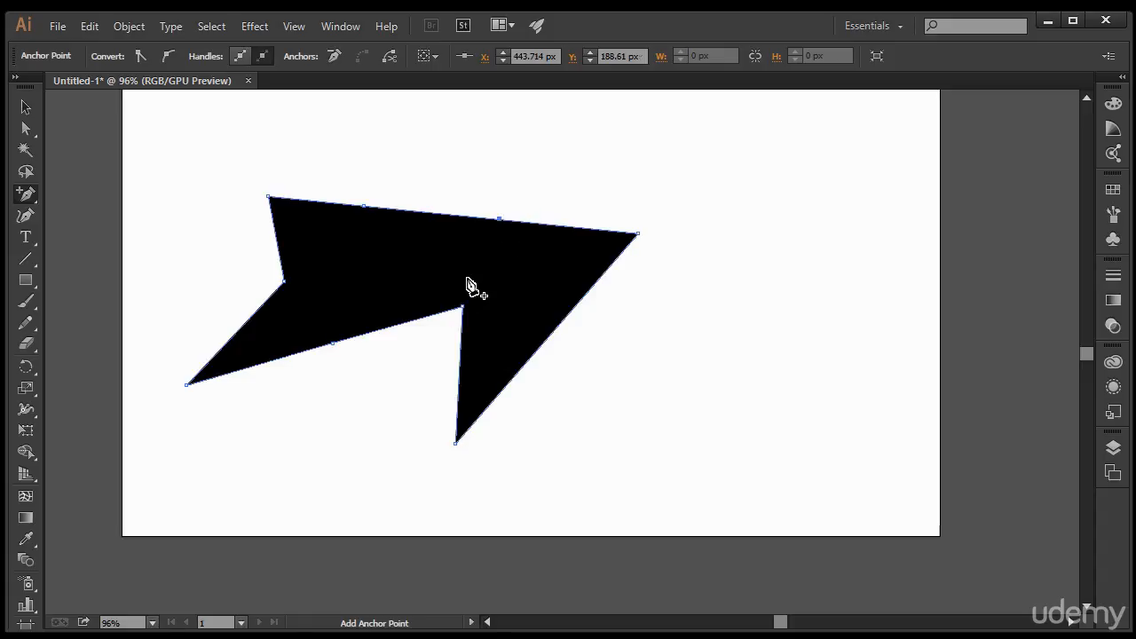
click(432, 214)
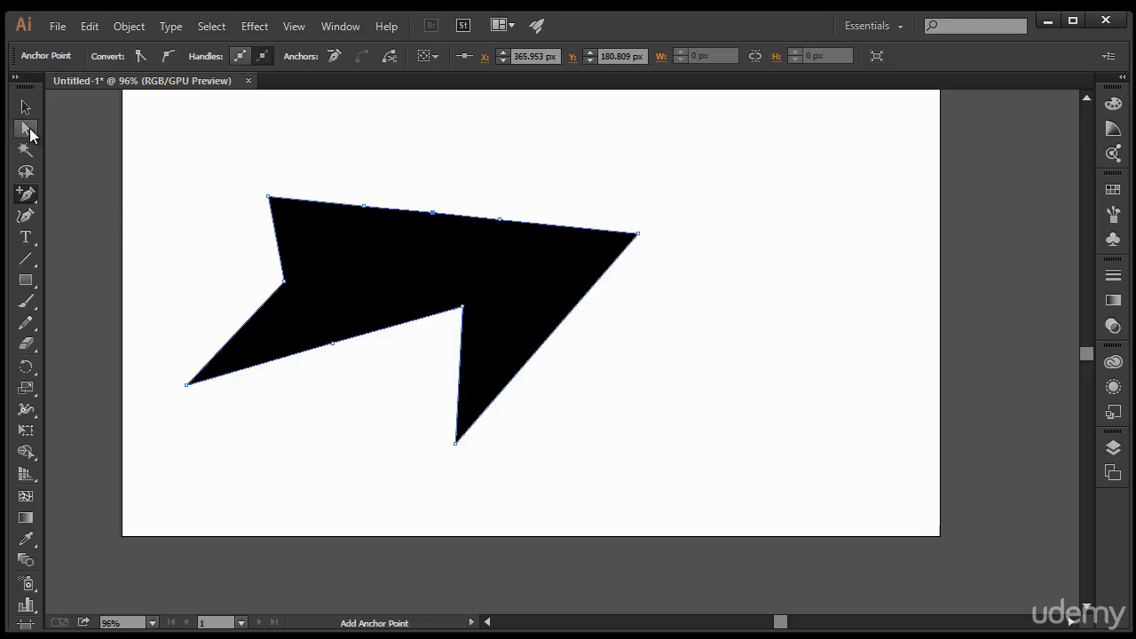
Step: Pull the upper edge's middle anchor point up and right to about X 427 px, Y 89 px, forming a peak
click(28, 130)
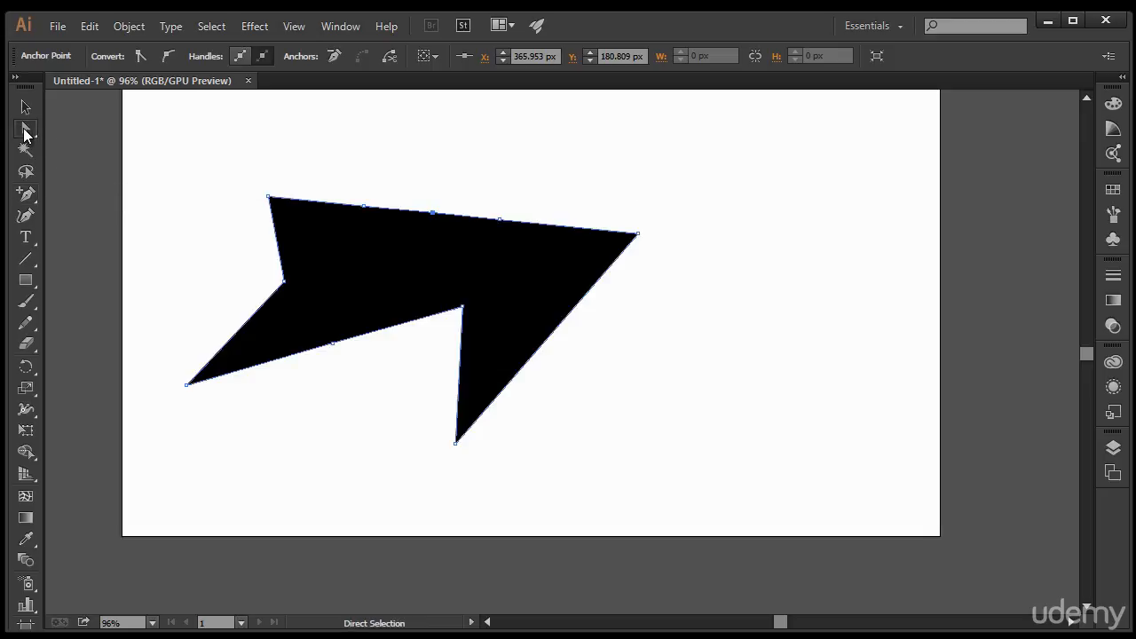
click(433, 214)
drag(433, 216, 485, 135)
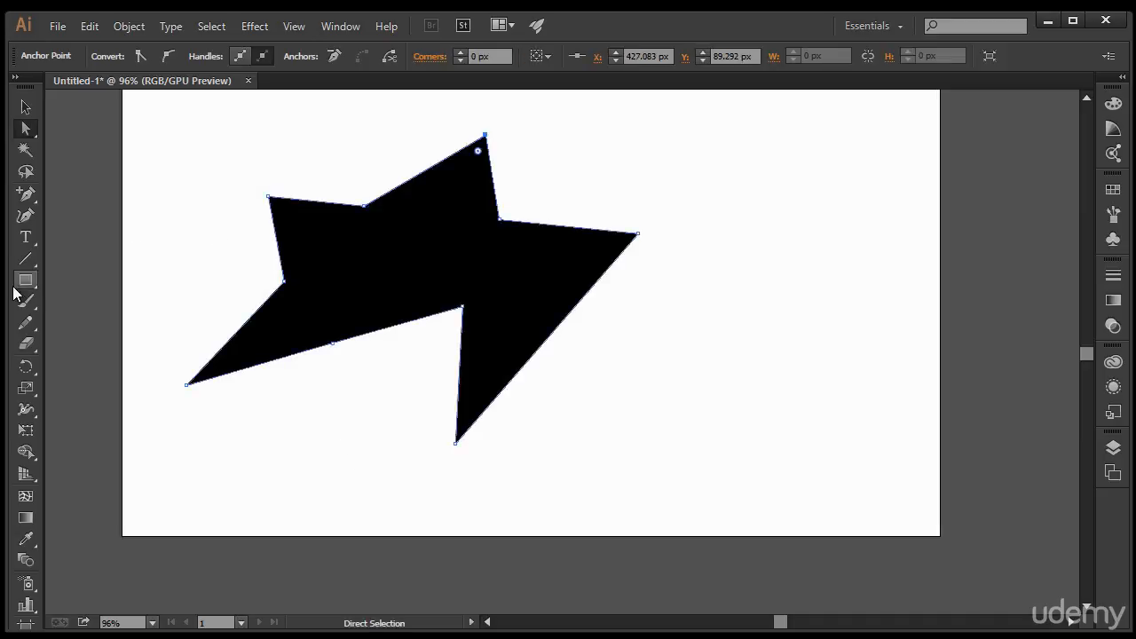
Step: Add three anchor points along the polygon's long slanted right edge with the Add Anchor Point tool
click(28, 194)
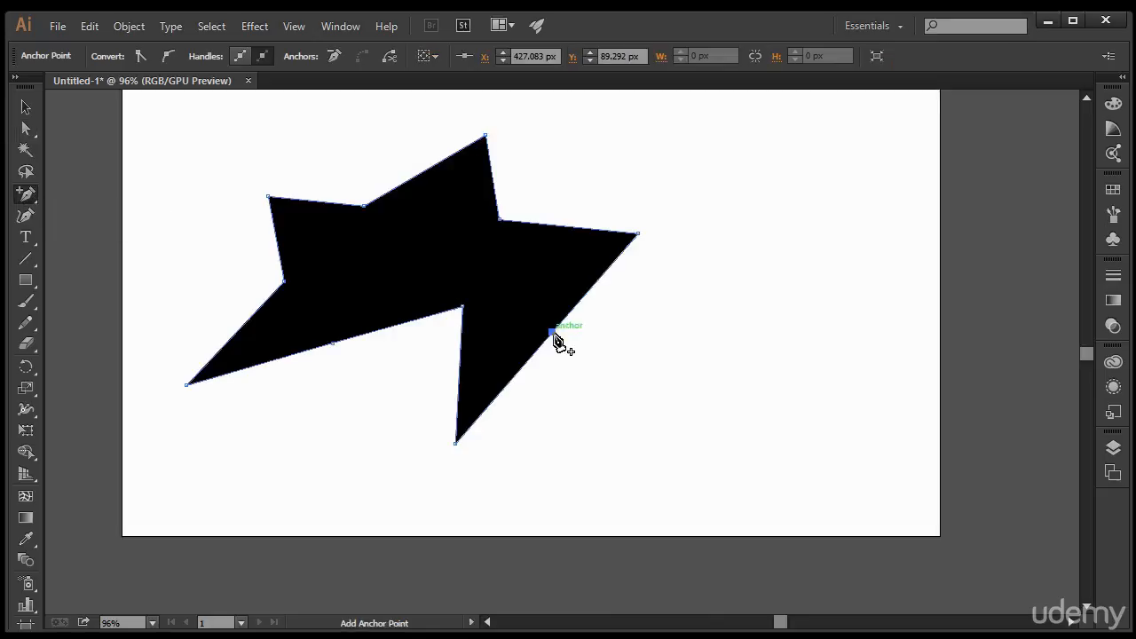
click(511, 379)
click(604, 273)
Step: Pull the slanted edge's upper and lower new anchors outward, raise the upper-left edge anchor, and shift the inner notch anchor down-left with Direct Selection
click(25, 128)
drag(605, 270, 729, 349)
drag(511, 379, 569, 442)
drag(362, 206, 352, 163)
drag(467, 303, 432, 338)
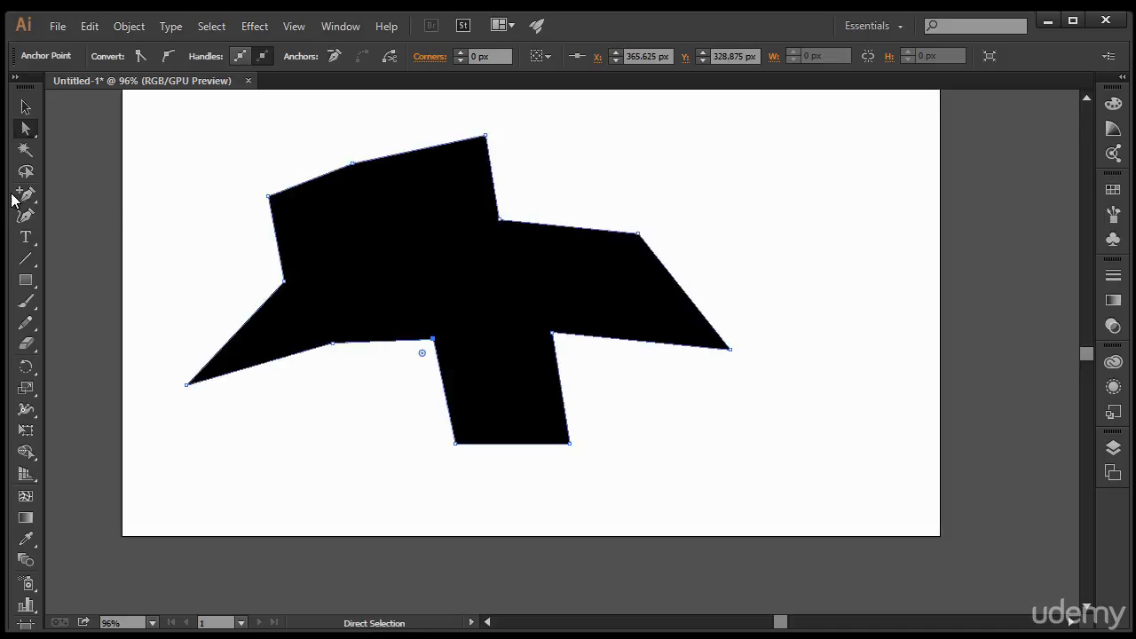
Step: Remove the inner notch anchor above the shape's lower-left corner with the Delete Anchor Point tool
click(27, 195)
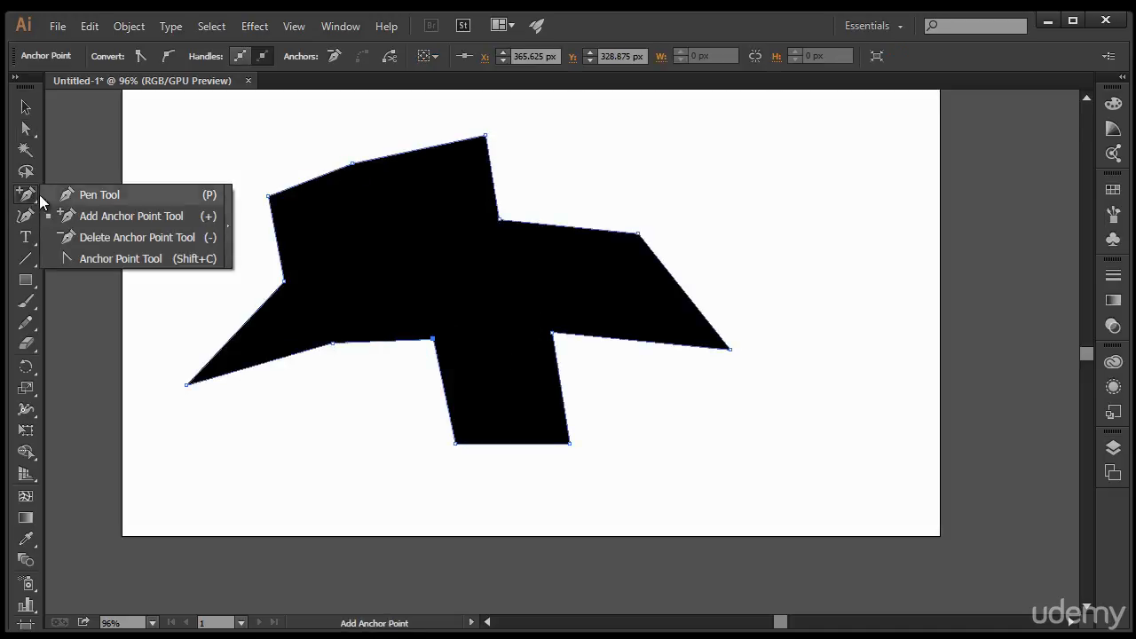
click(85, 234)
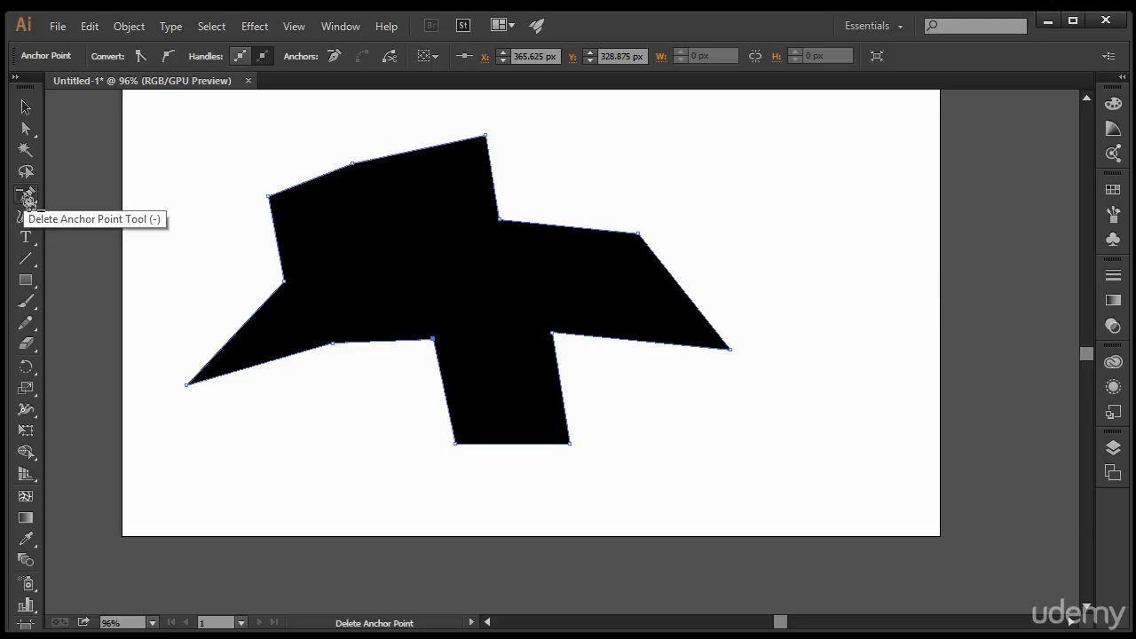
click(433, 341)
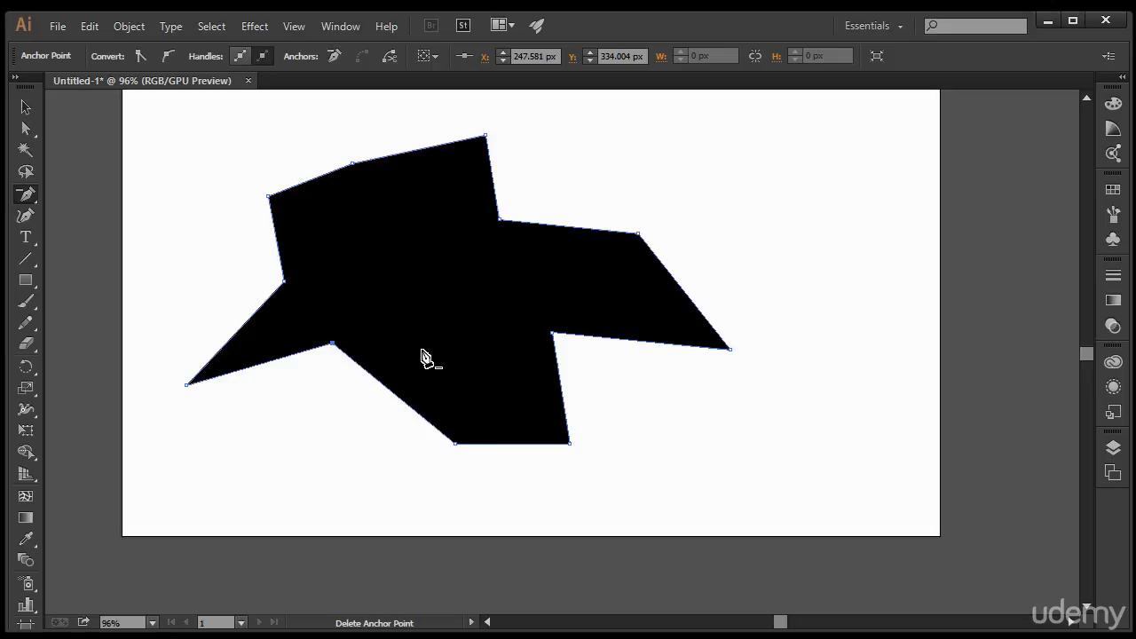
Step: Delete the shape's notch, mid-edge and right-side anchor points, leaving only the upper-left, peak, lower-left and lower-right corners
click(333, 344)
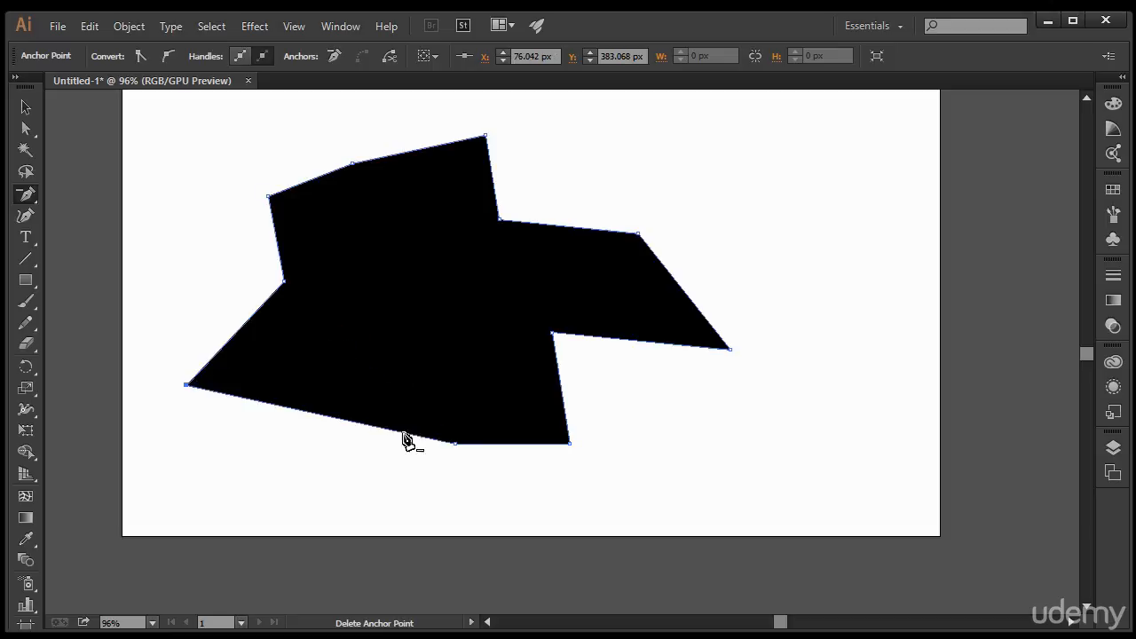
click(285, 284)
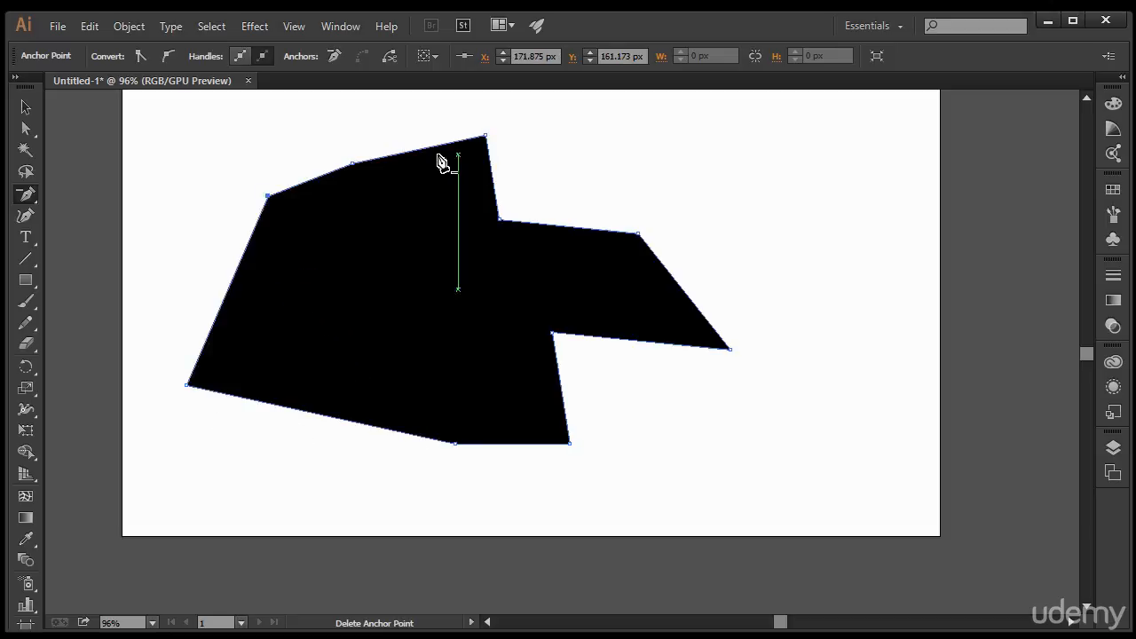
click(353, 163)
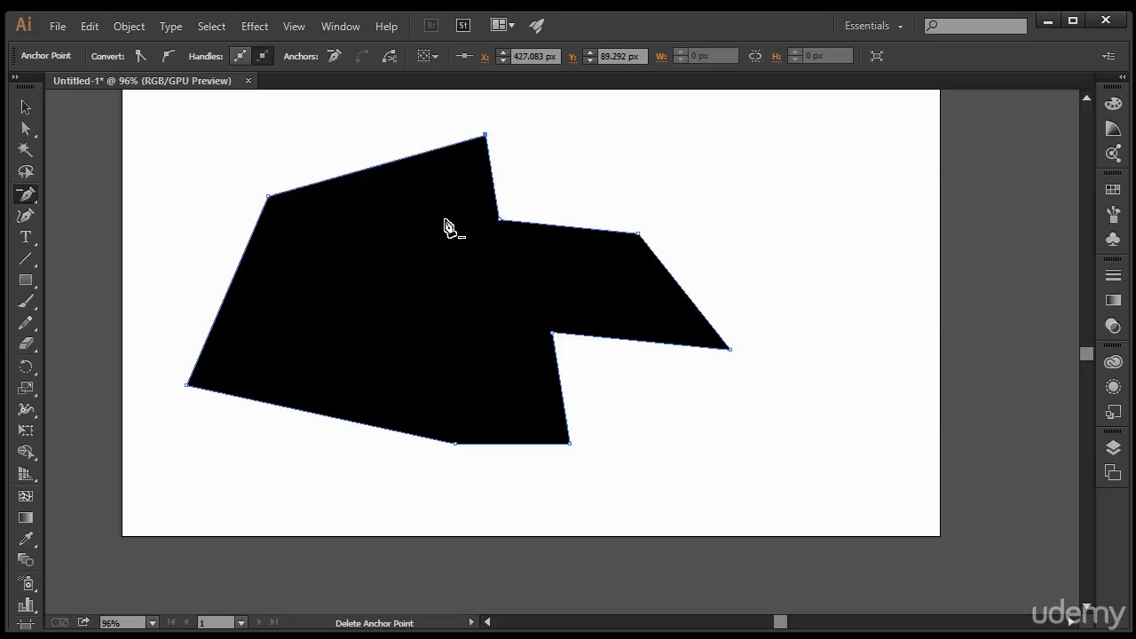
click(499, 220)
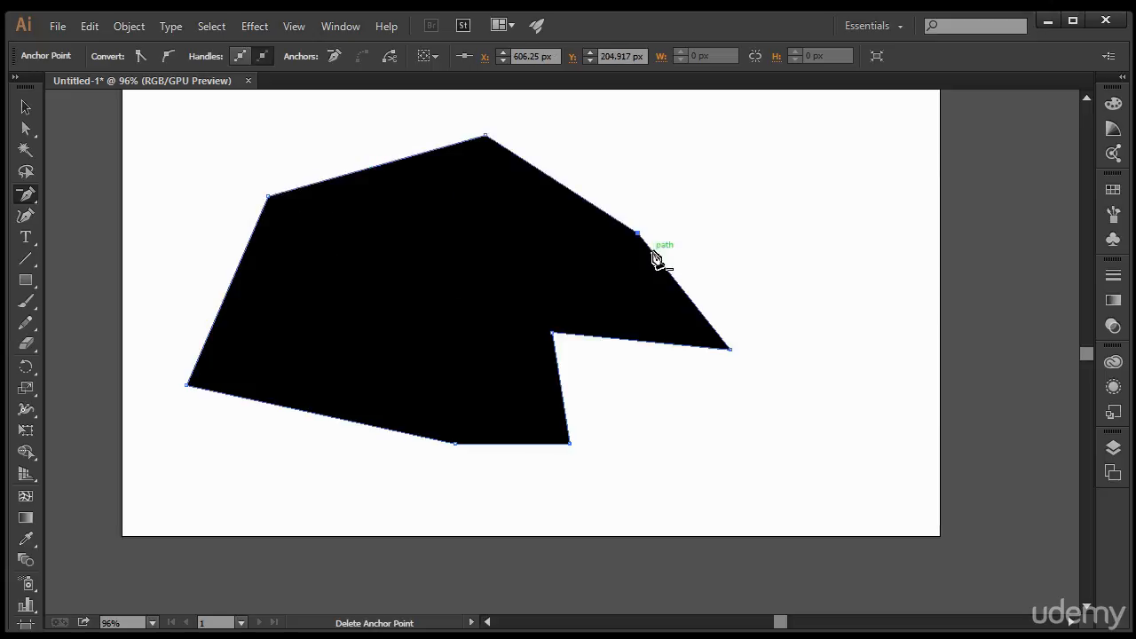
click(551, 334)
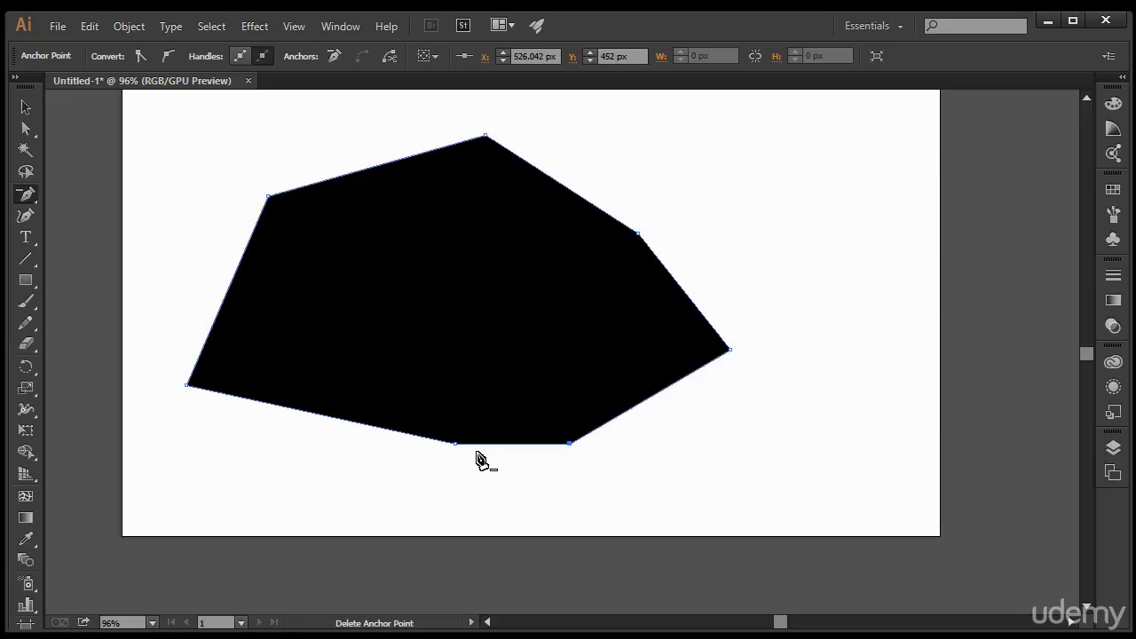
click(455, 443)
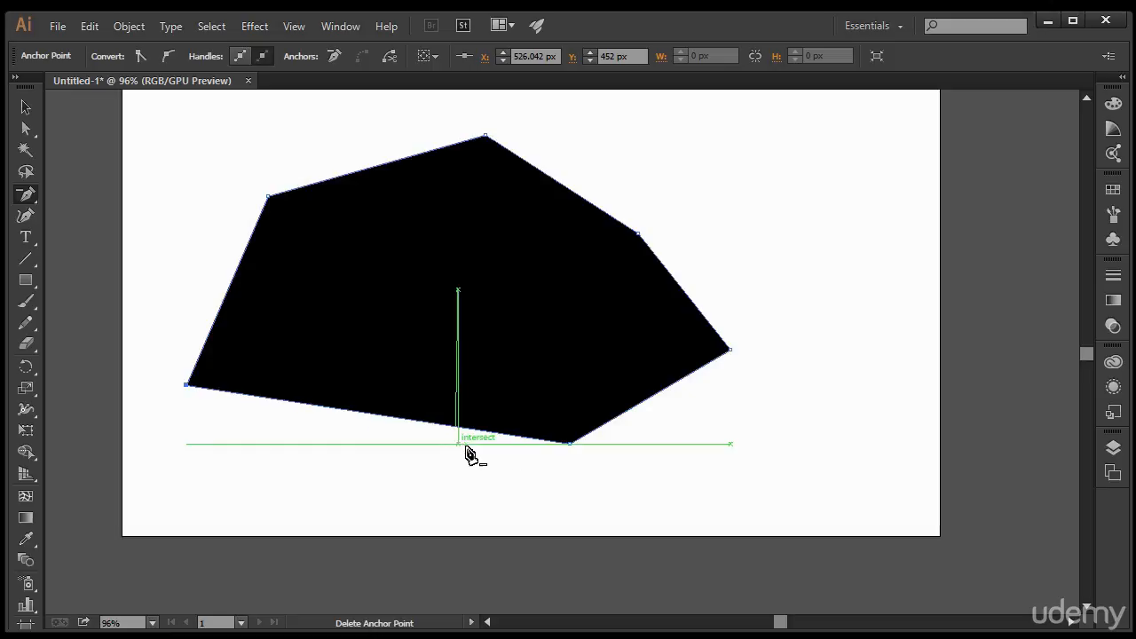
click(731, 351)
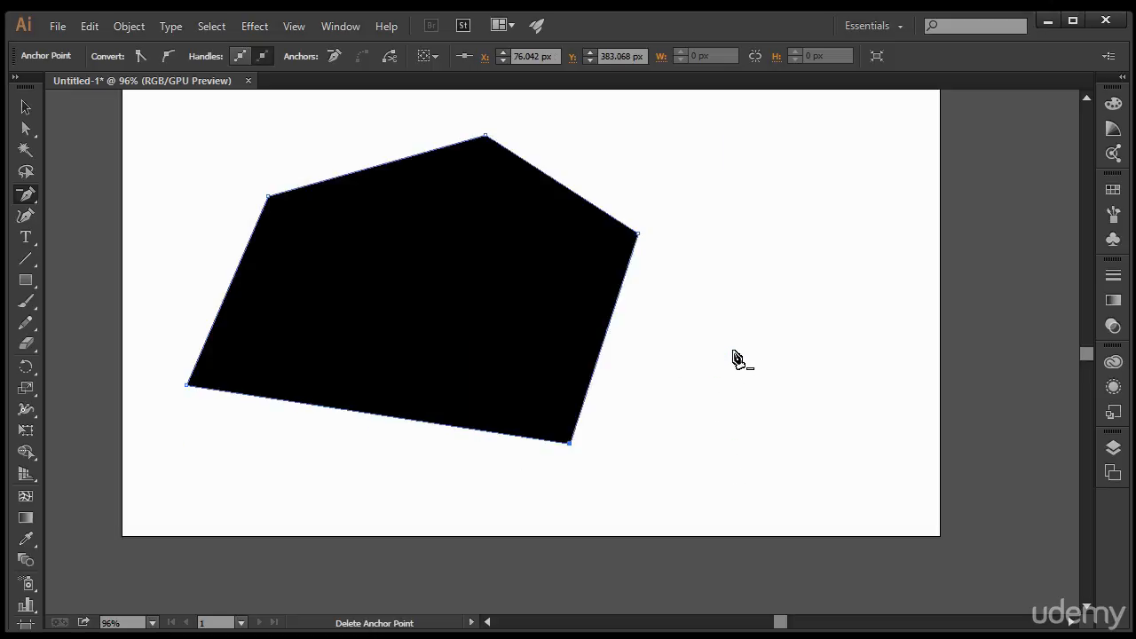
click(638, 235)
Step: Try deleting the lower-right and peak anchor points as well, and undo both deletions
click(570, 444)
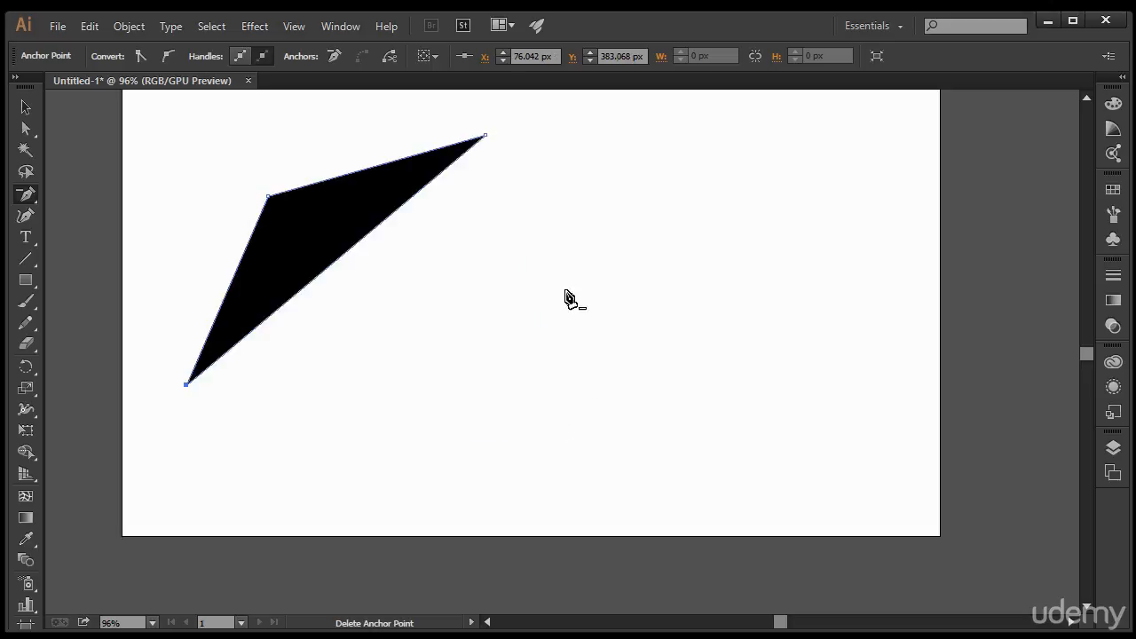
click(487, 139)
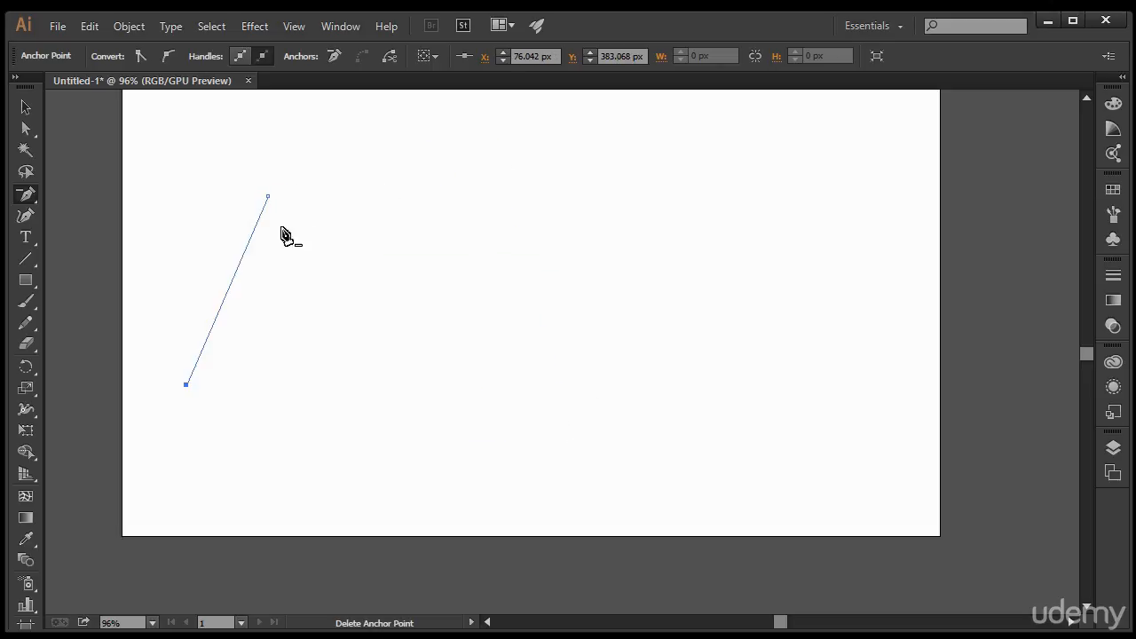
key(ctrl+z)
key(ctrl+z)
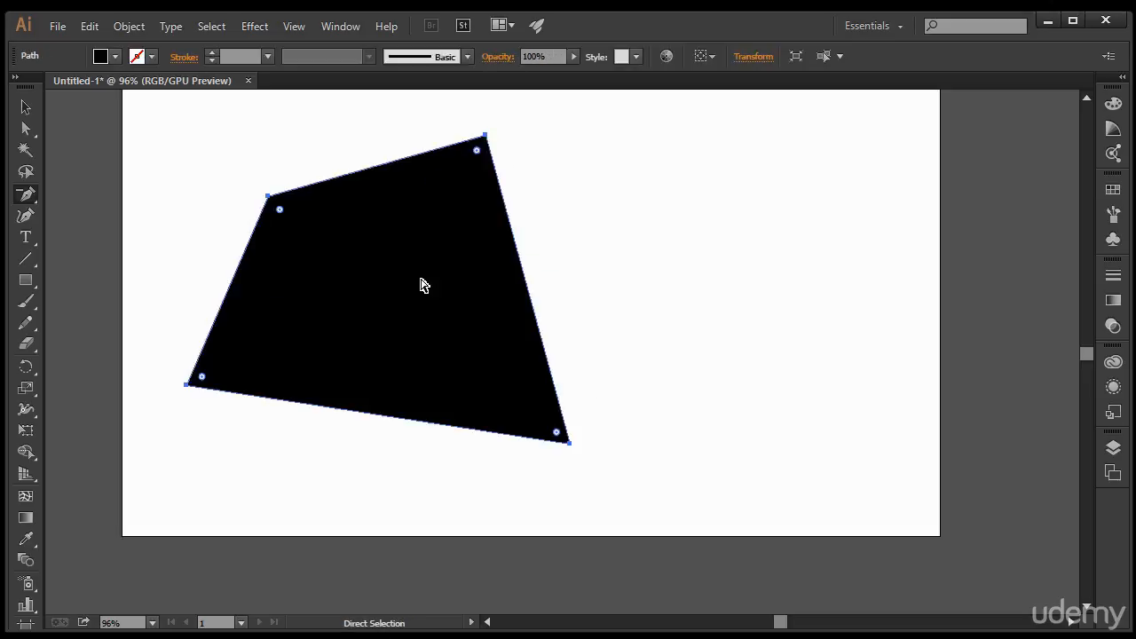
Step: Bend the four-sided shape's top edge inward and its right, bottom and left edges outward with the Anchor Point tool
click(34, 199)
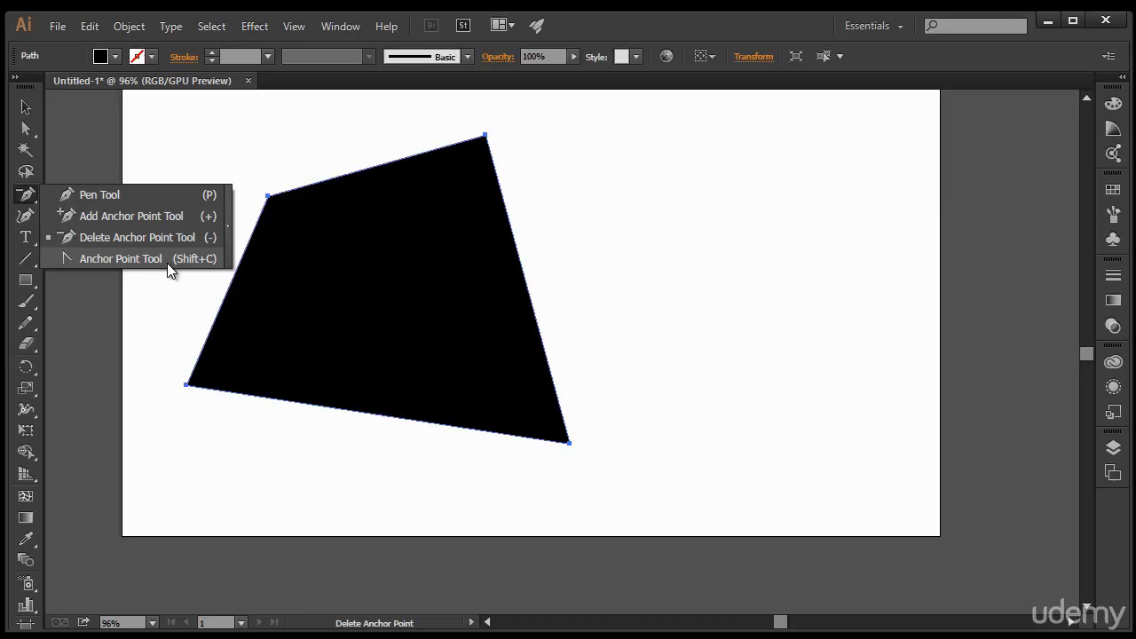
click(119, 258)
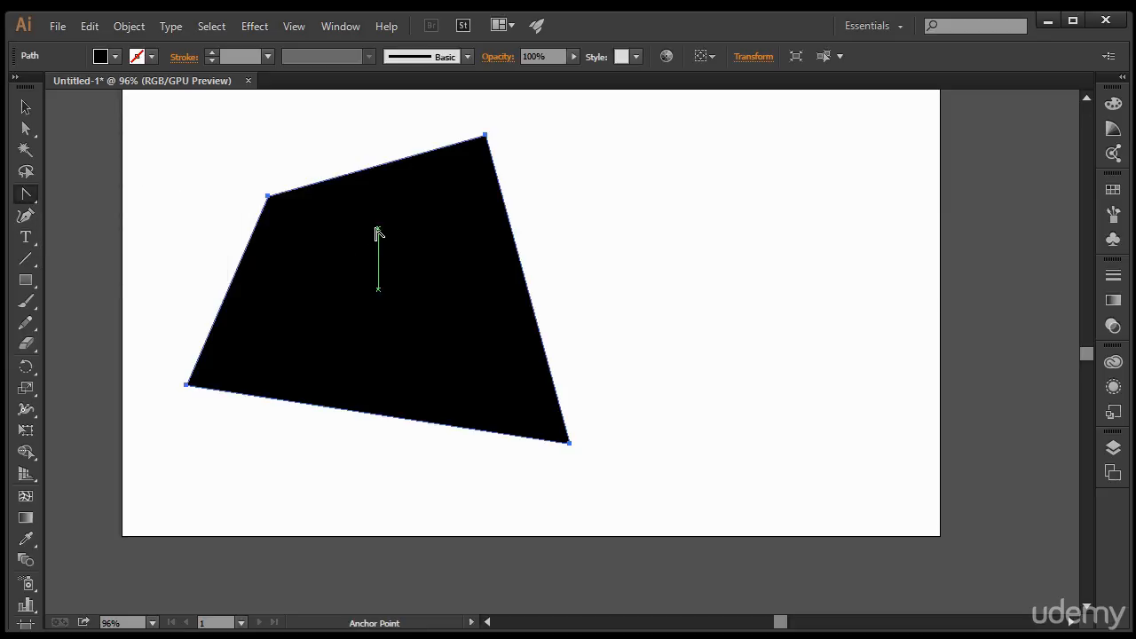
click(29, 193)
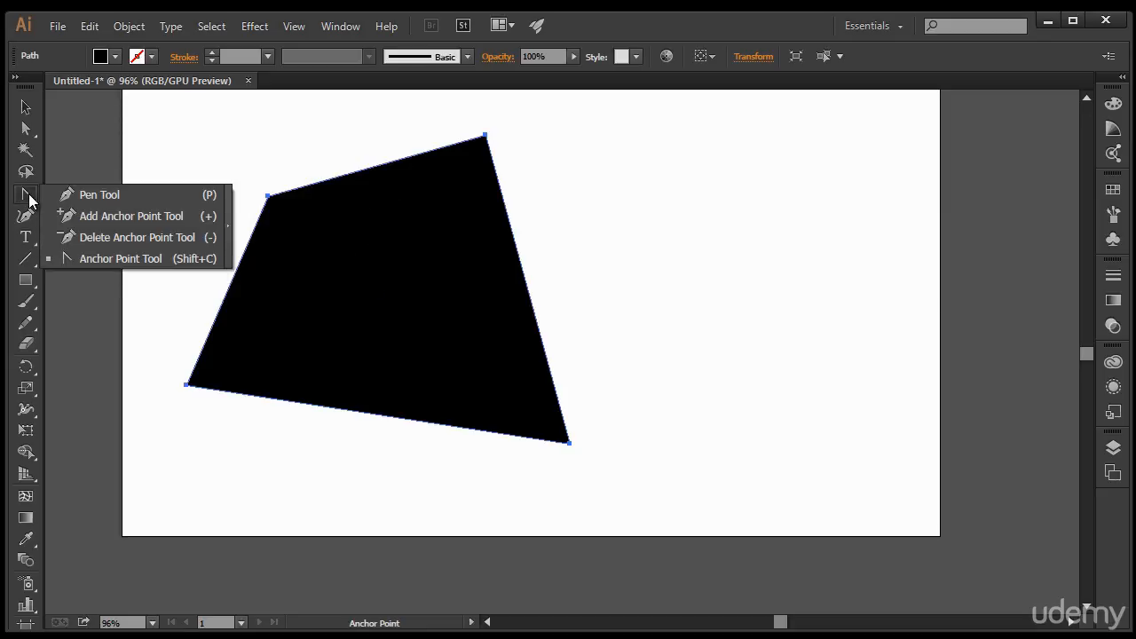
click(102, 258)
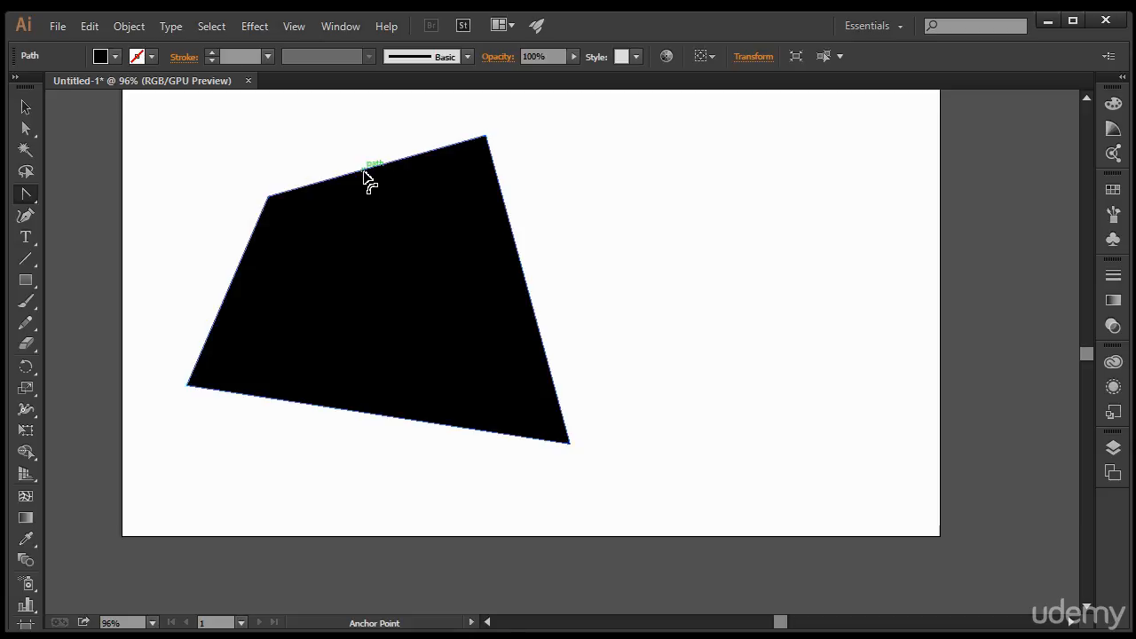
drag(364, 175, 398, 221)
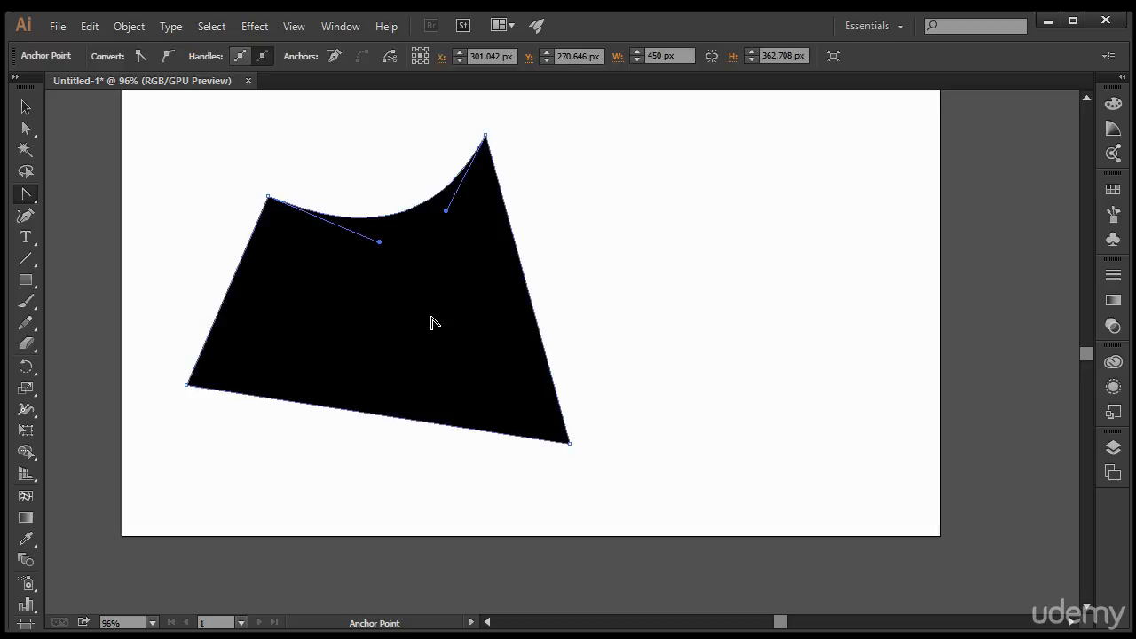
drag(525, 282, 664, 284)
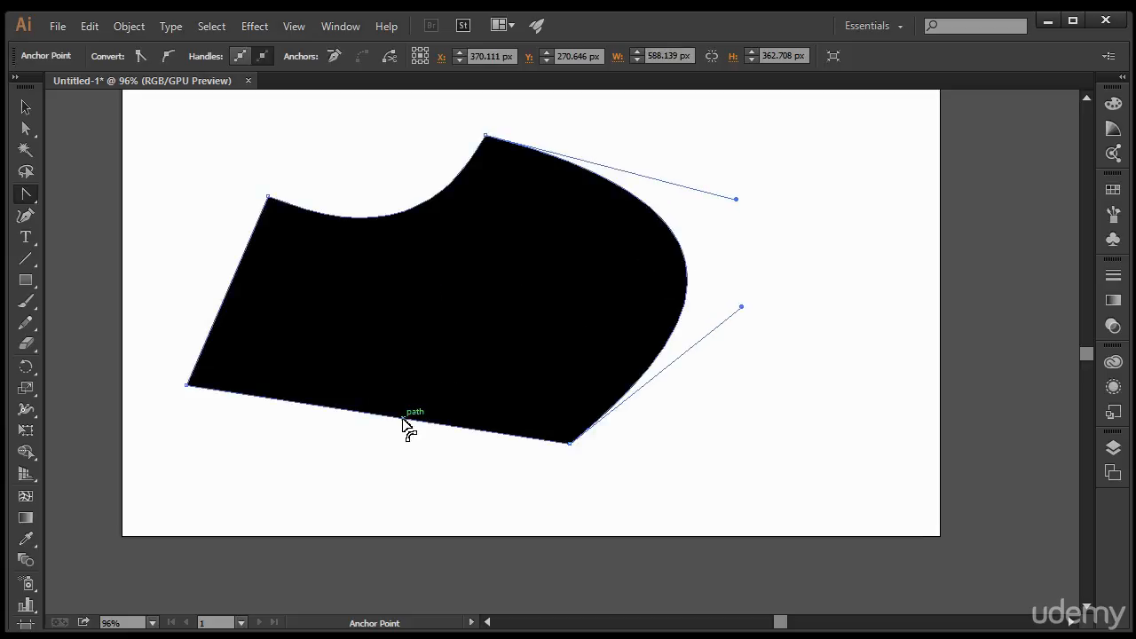
drag(403, 423, 391, 488)
mouse_move(437, 525)
mouse_down()
mouse_move(489, 514)
mouse_move(401, 522)
mouse_move(451, 525)
mouse_move(437, 523)
mouse_up()
drag(227, 293, 165, 268)
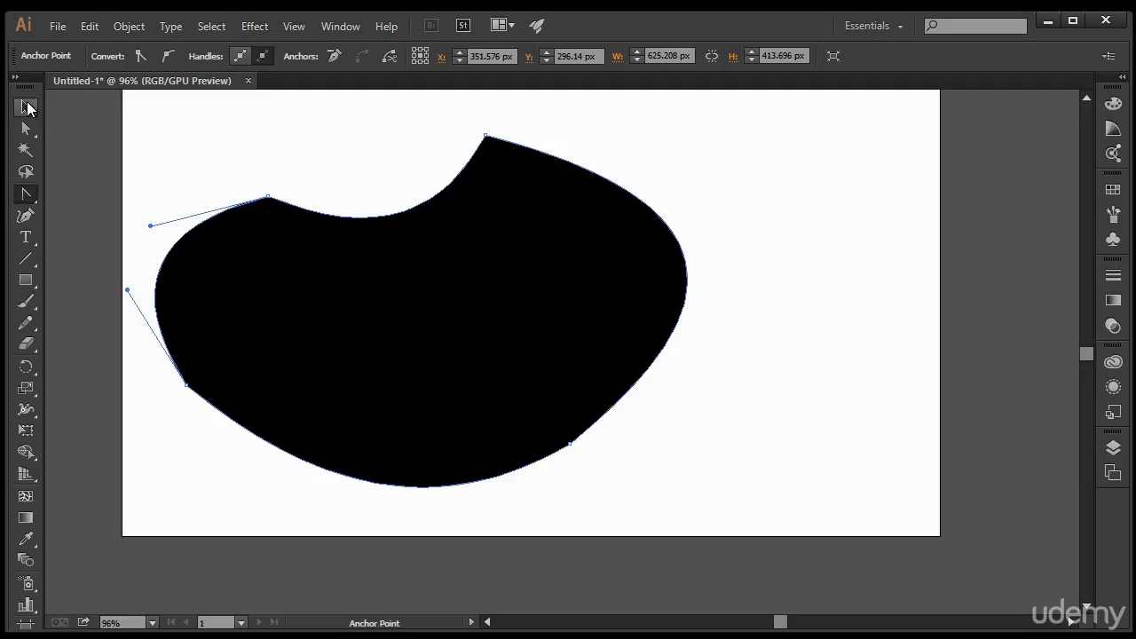
Step: Move the curved shape right towards the middle of the artboard, and delete it
click(27, 107)
drag(314, 311, 417, 307)
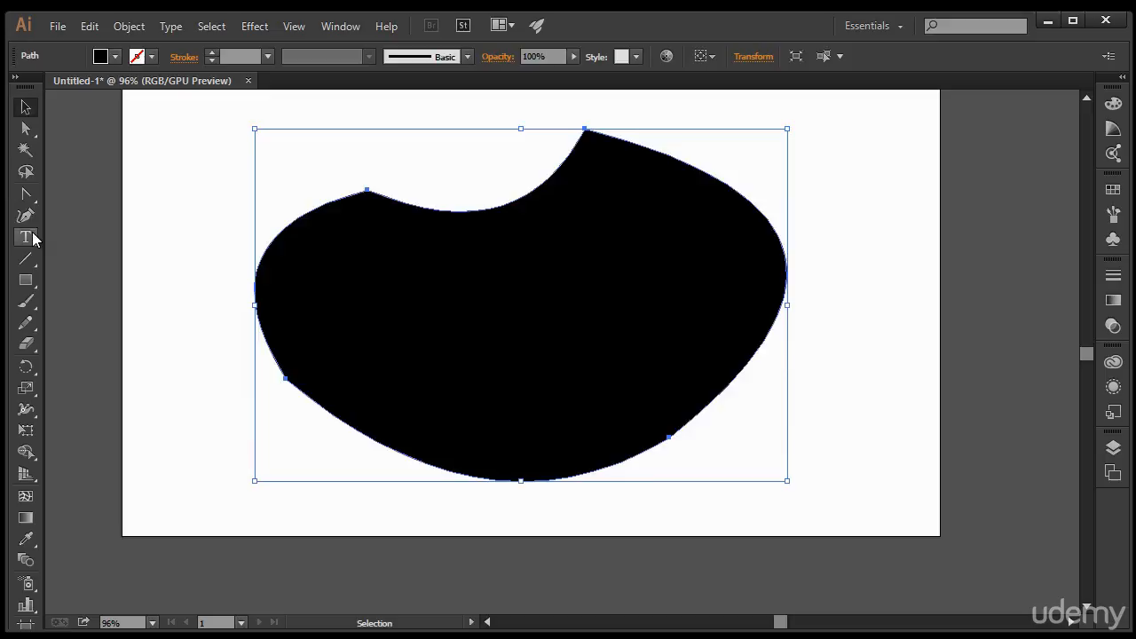
click(28, 191)
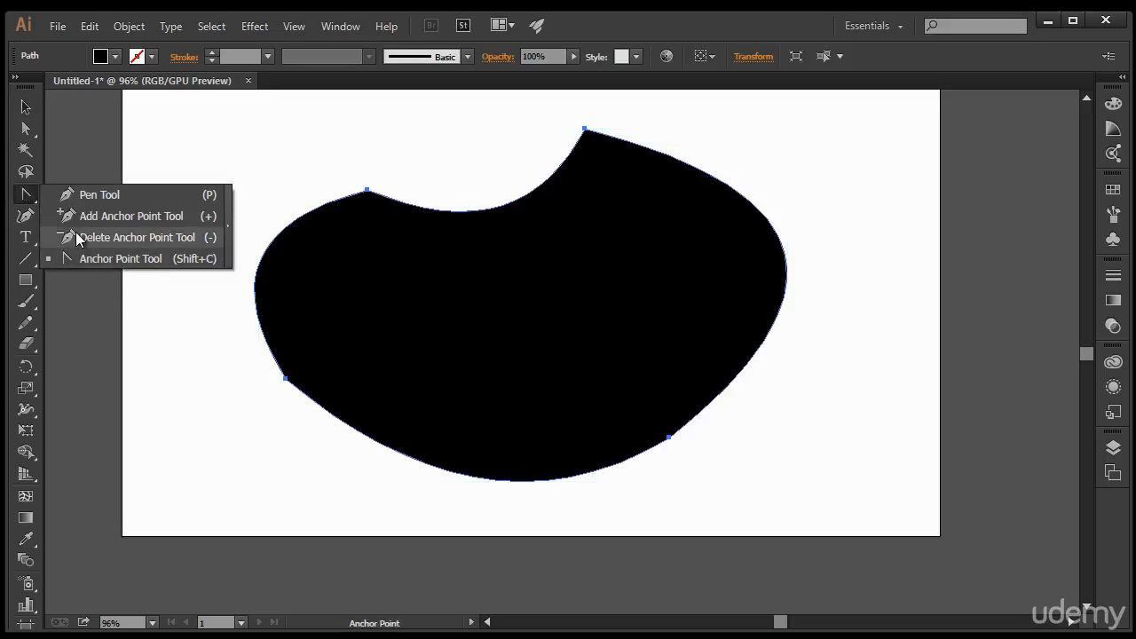
click(27, 194)
click(26, 107)
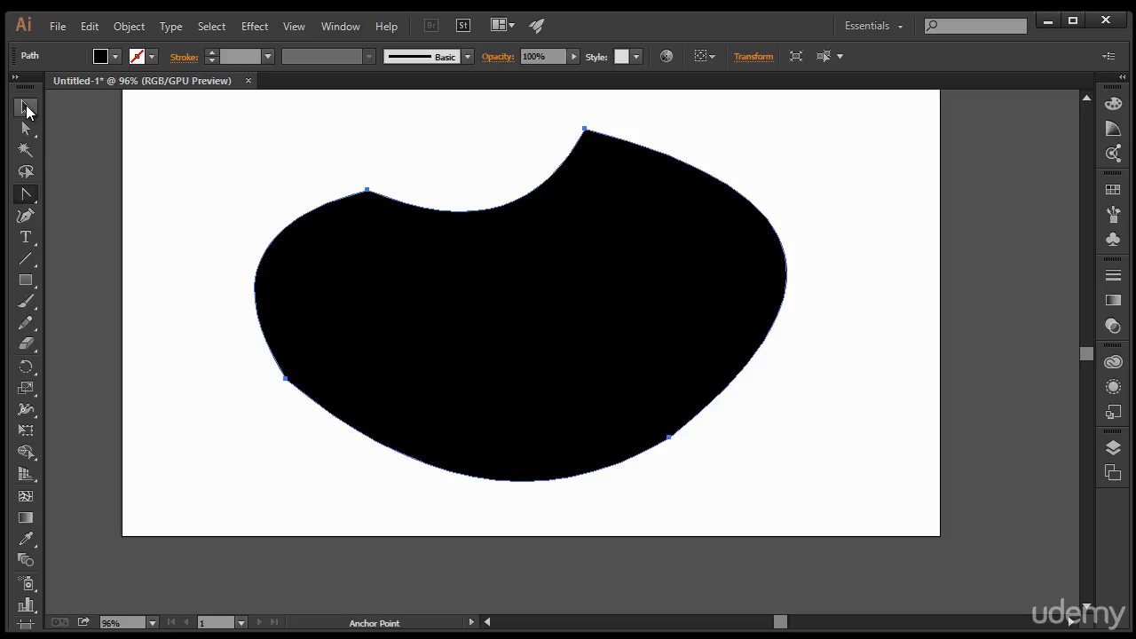
click(382, 320)
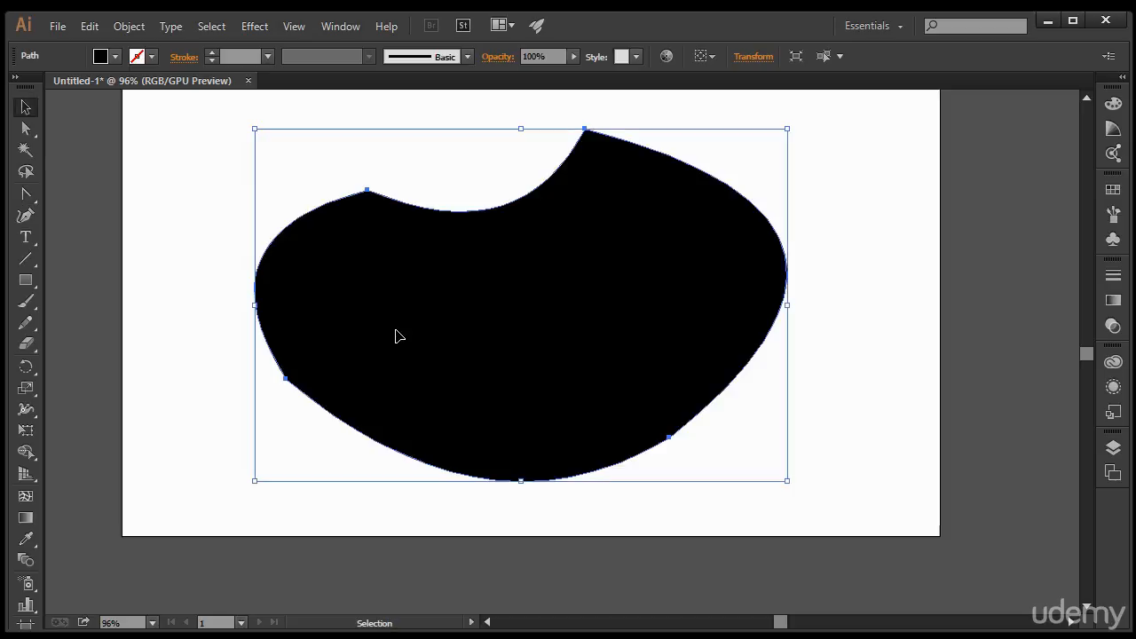
key(Delete)
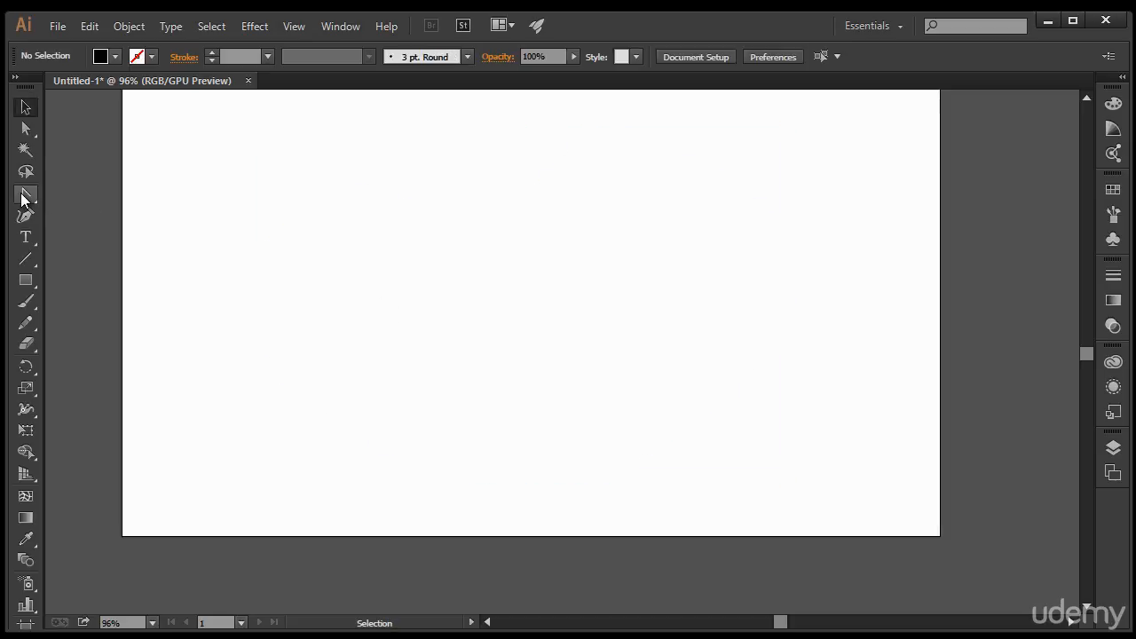
Step: Create a wide text frame in the artboard's upper middle with the Type tool, set to 60 pt, and enter a first name
mouse_move(25, 196)
mouse_down()
mouse_move(89, 210)
mouse_move(103, 257)
mouse_move(110, 211)
mouse_move(101, 292)
mouse_move(112, 261)
mouse_move(196, 254)
mouse_move(211, 194)
mouse_move(111, 221)
mouse_move(142, 250)
mouse_move(179, 238)
mouse_move(184, 218)
mouse_move(144, 232)
mouse_move(119, 213)
mouse_move(261, 272)
mouse_move(129, 205)
mouse_move(82, 222)
mouse_move(136, 206)
mouse_move(144, 229)
mouse_move(174, 205)
mouse_move(82, 242)
mouse_move(89, 271)
mouse_move(62, 251)
mouse_move(60, 209)
mouse_move(149, 226)
mouse_move(176, 257)
mouse_move(142, 259)
mouse_move(157, 272)
mouse_move(122, 199)
mouse_move(77, 210)
mouse_move(36, 196)
mouse_move(39, 210)
mouse_move(36, 200)
mouse_up()
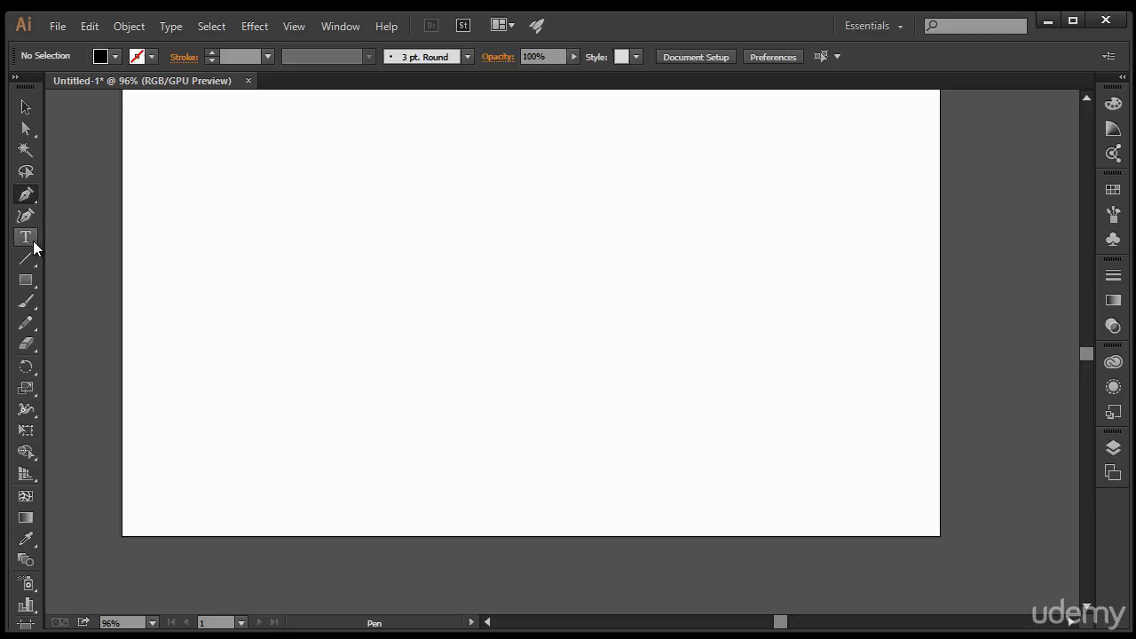
drag(32, 240, 88, 237)
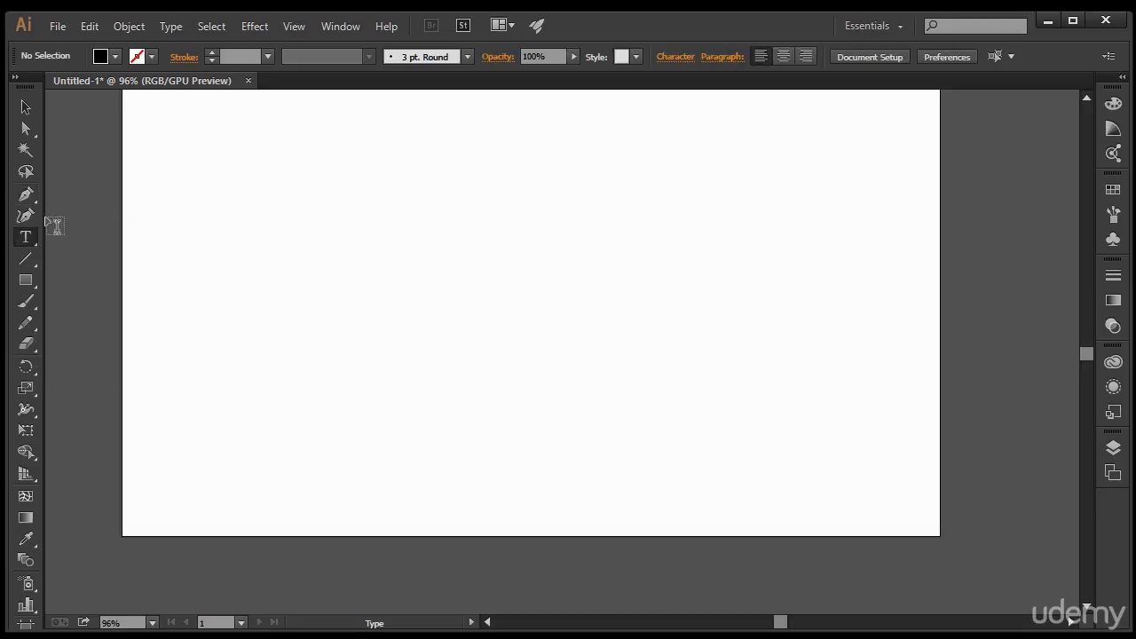
drag(338, 170, 727, 287)
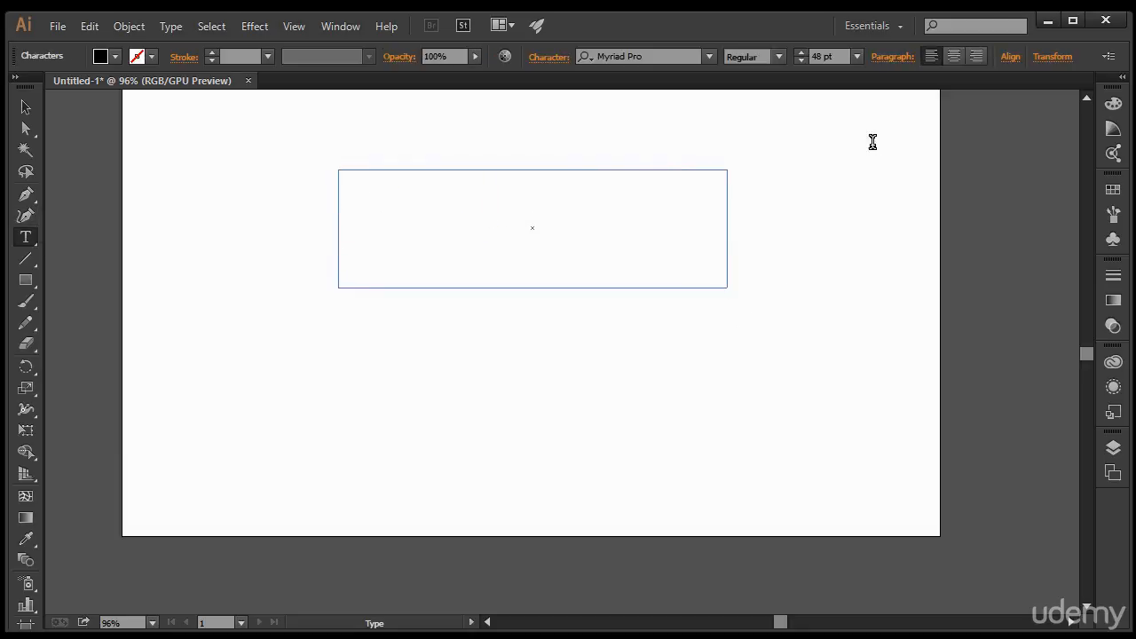
click(857, 57)
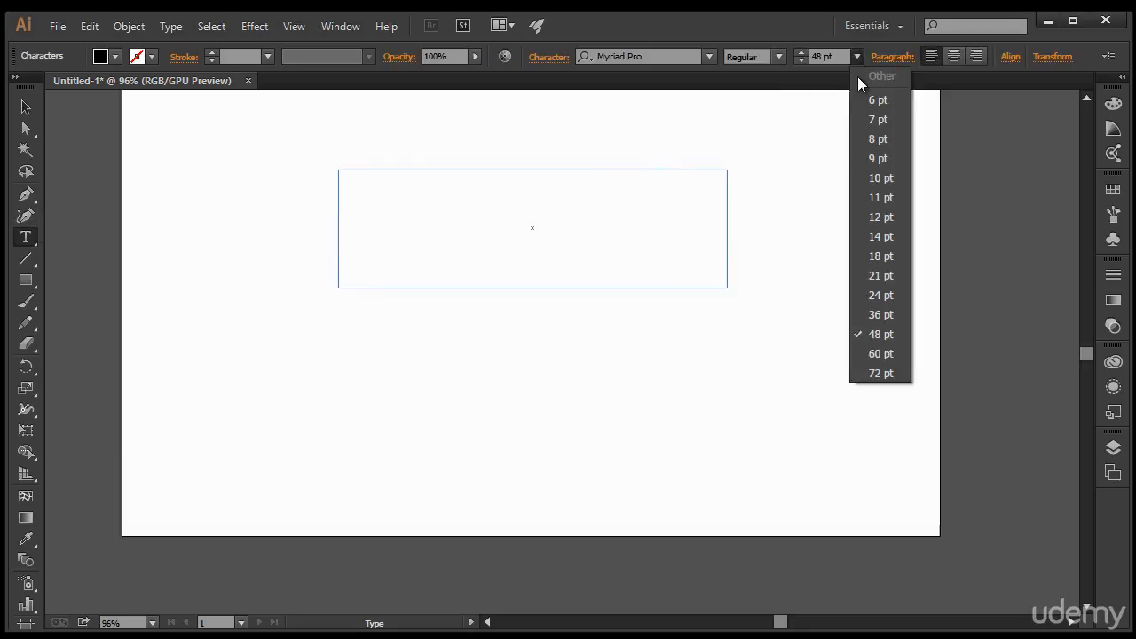
click(877, 354)
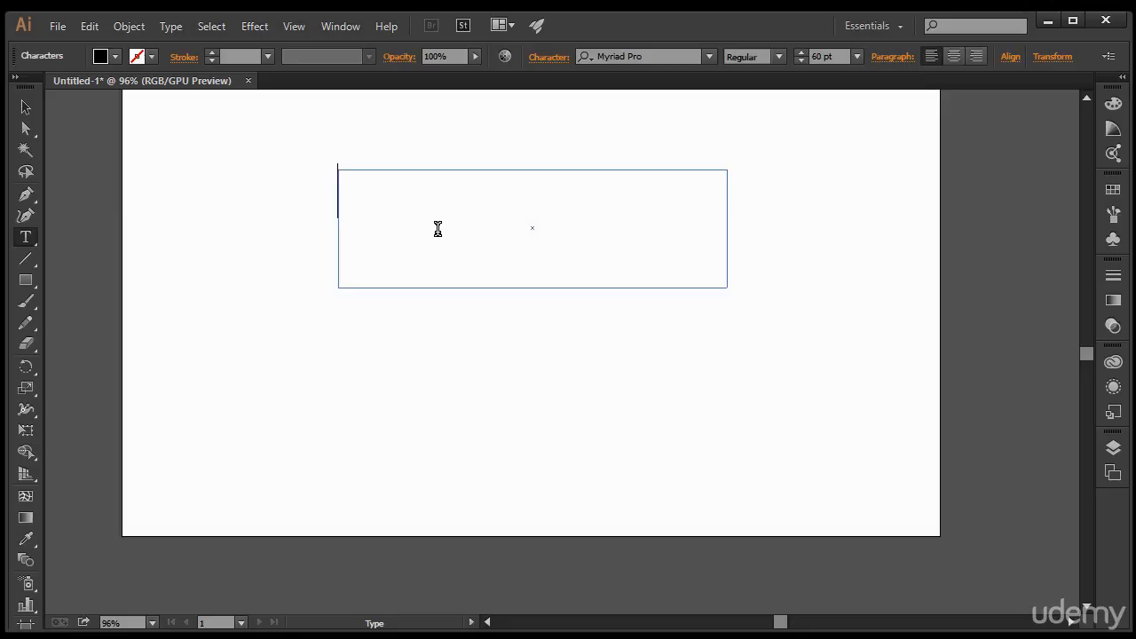
text(Steve)
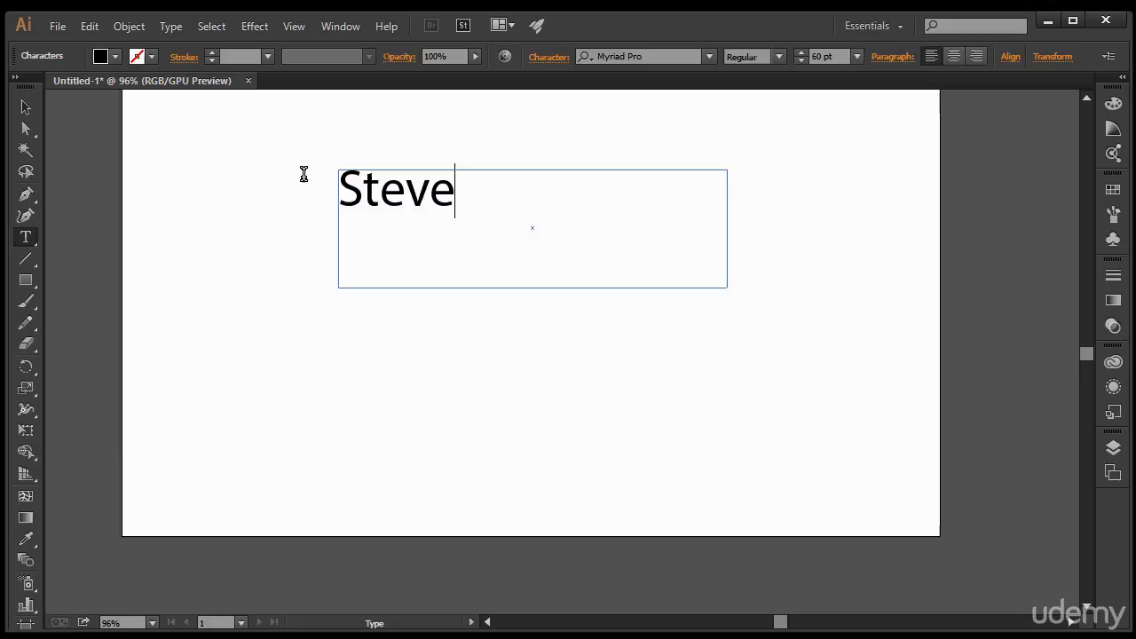
click(25, 107)
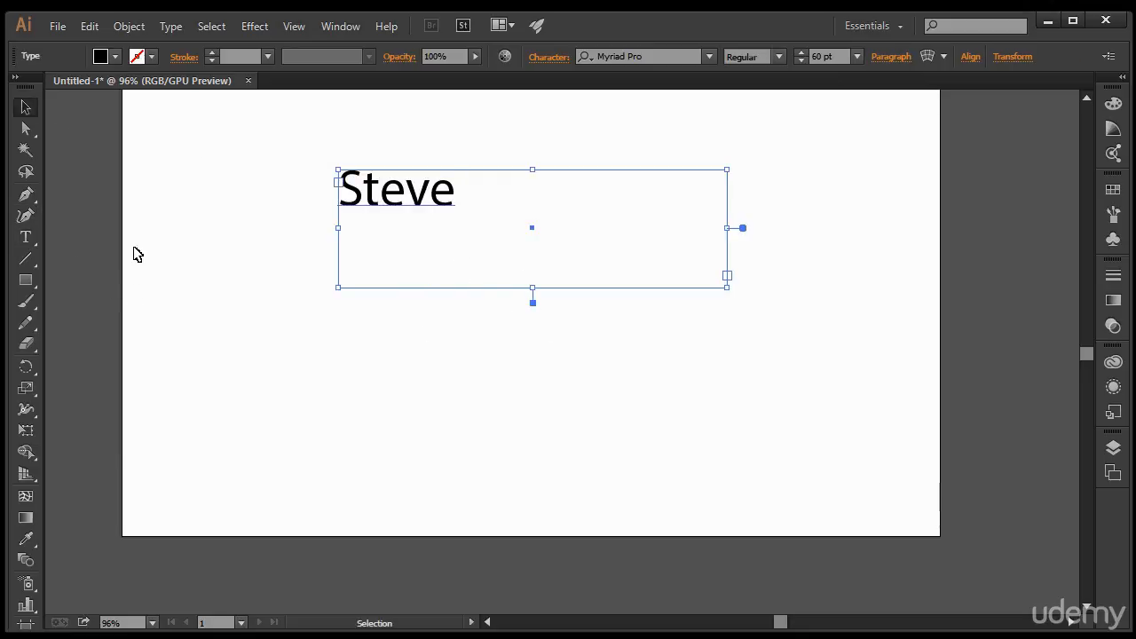
Step: Draw a wide, flat rectangle below the text frame with the Rectangle tool
click(26, 237)
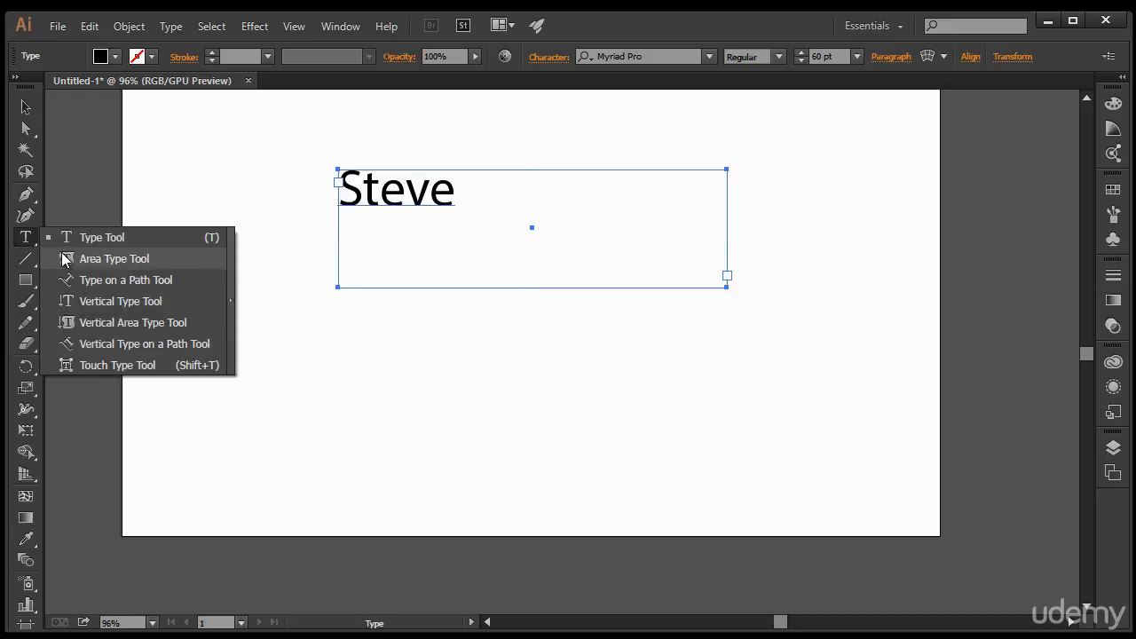
click(28, 283)
drag(281, 339, 632, 416)
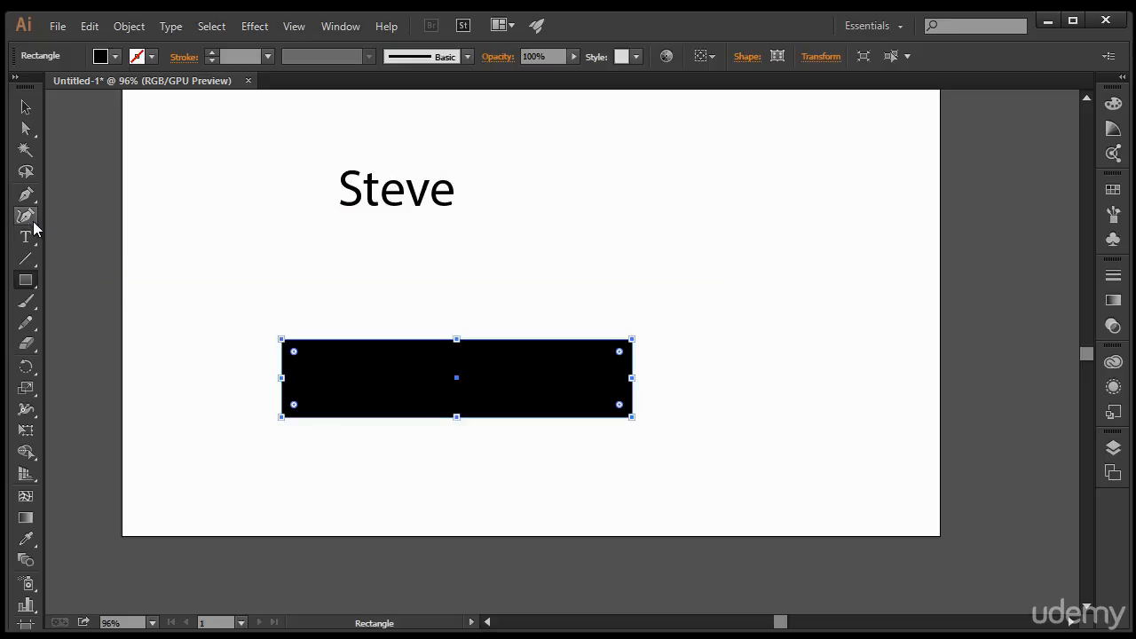
Step: Convert the rectangle into a text area with the Area Type tool and fill it with "fgfgfgfgfgfgfg"
drag(25, 241, 98, 257)
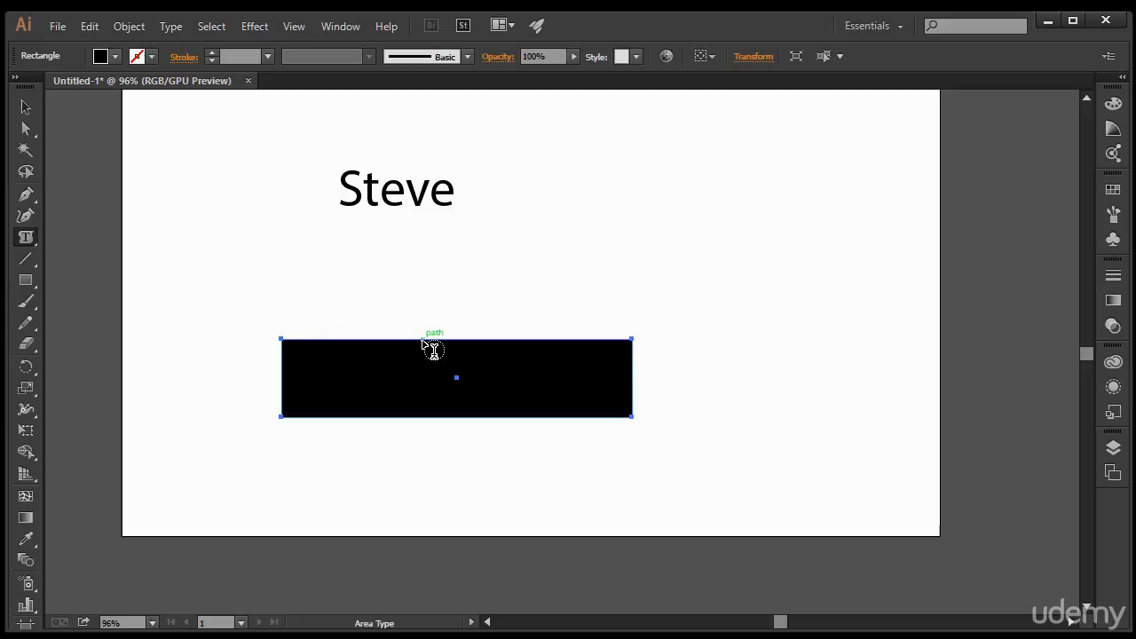
click(434, 349)
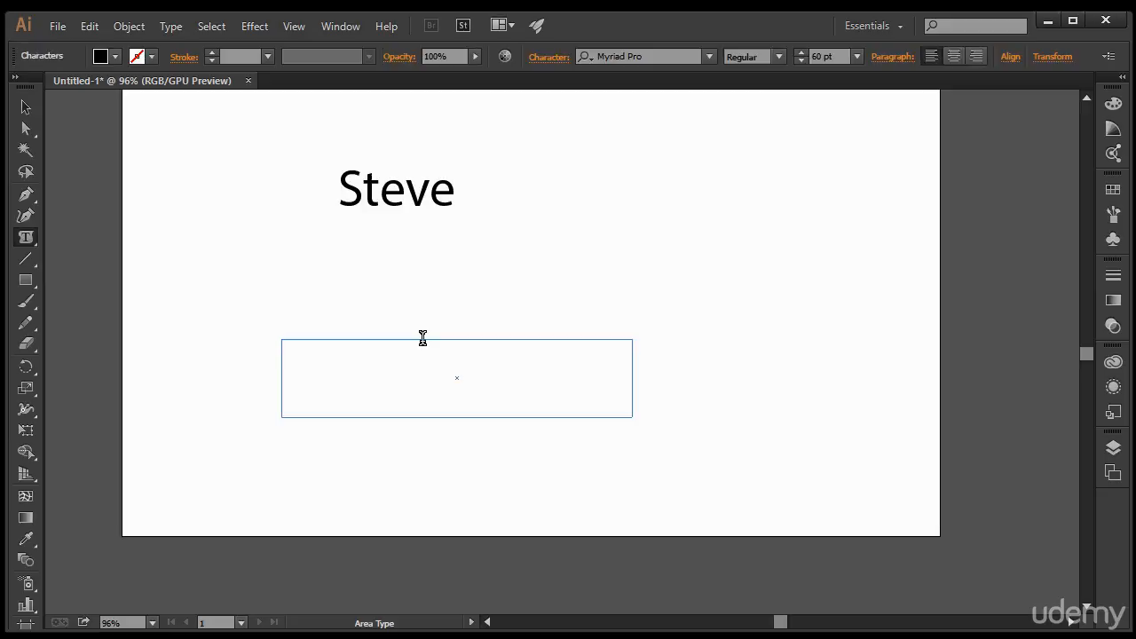
text(fgf)
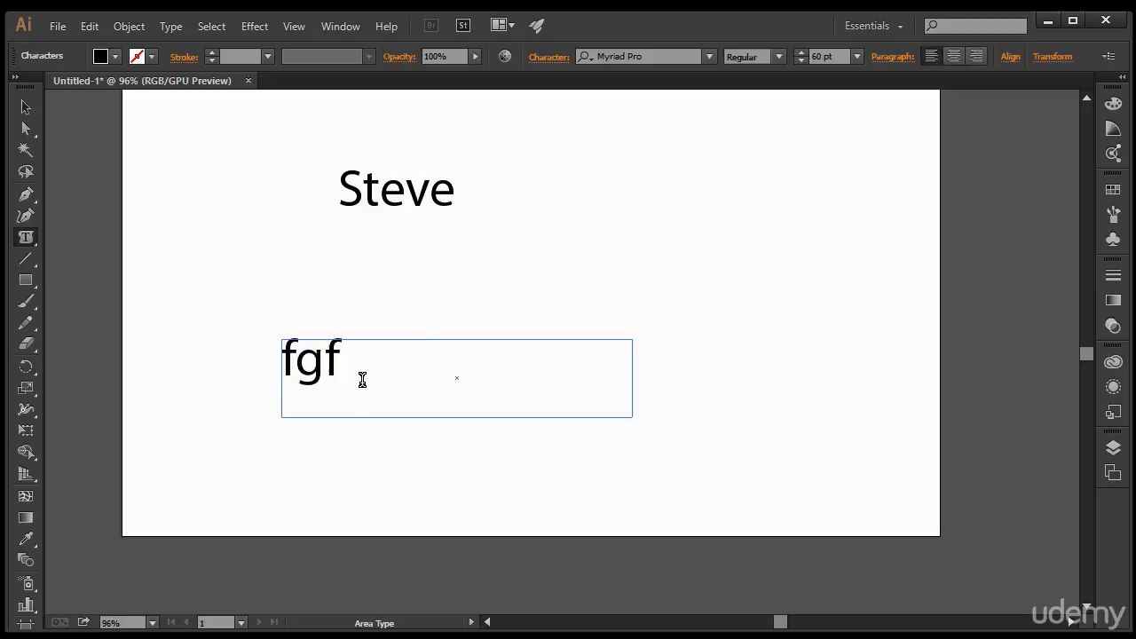
text(gfgfgfgfgfg)
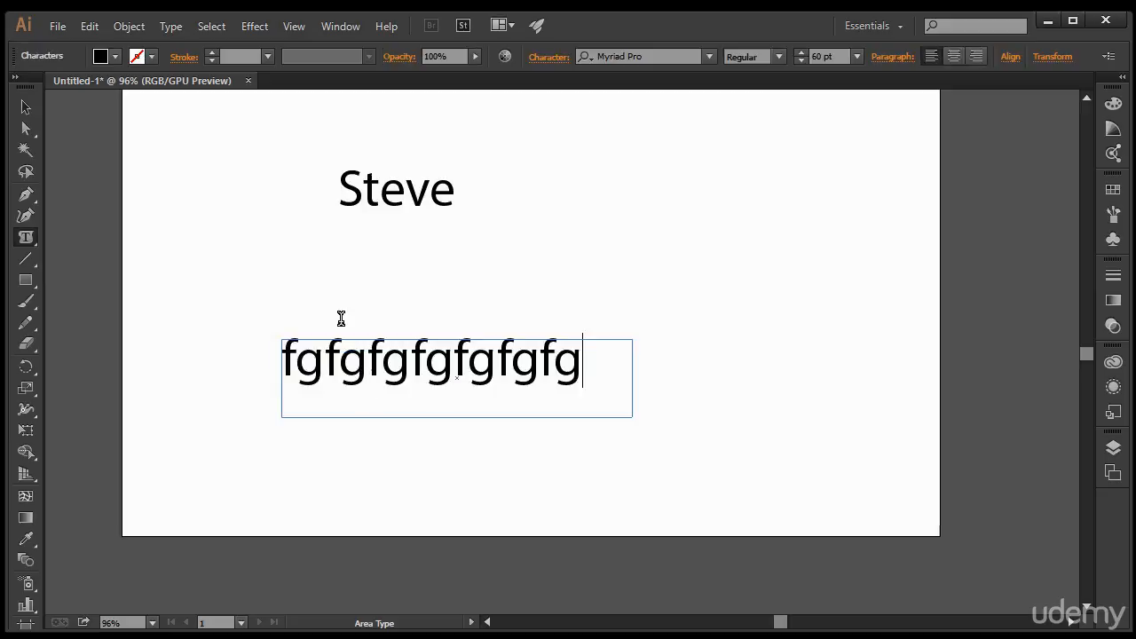
Step: Finish editing the text area below the name and leave it deselected
click(26, 106)
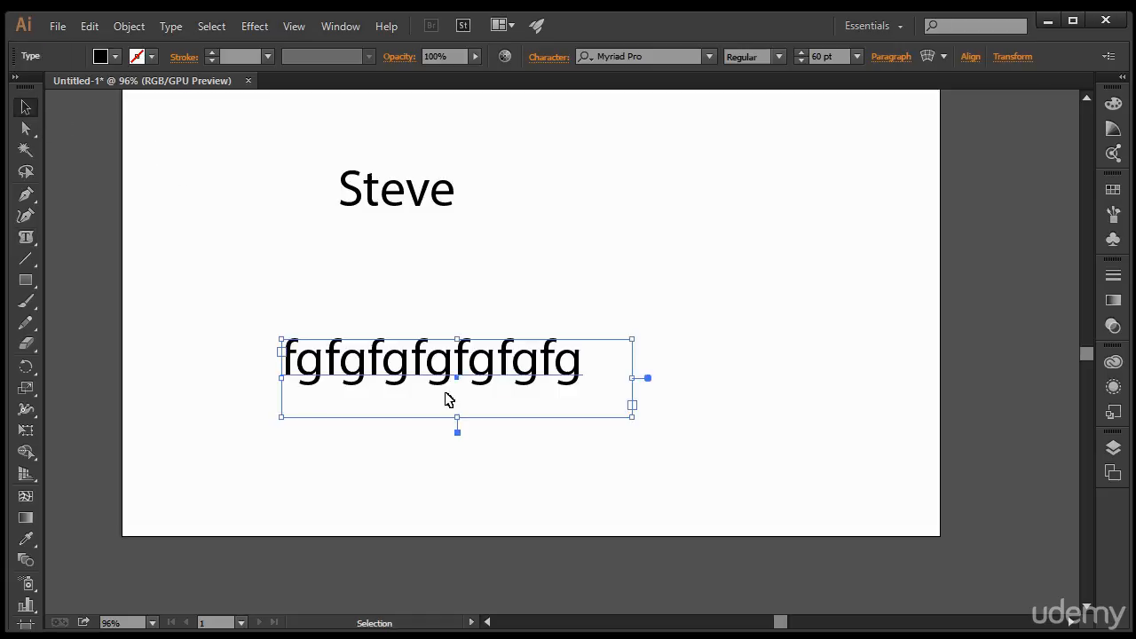
click(197, 370)
click(453, 364)
click(275, 313)
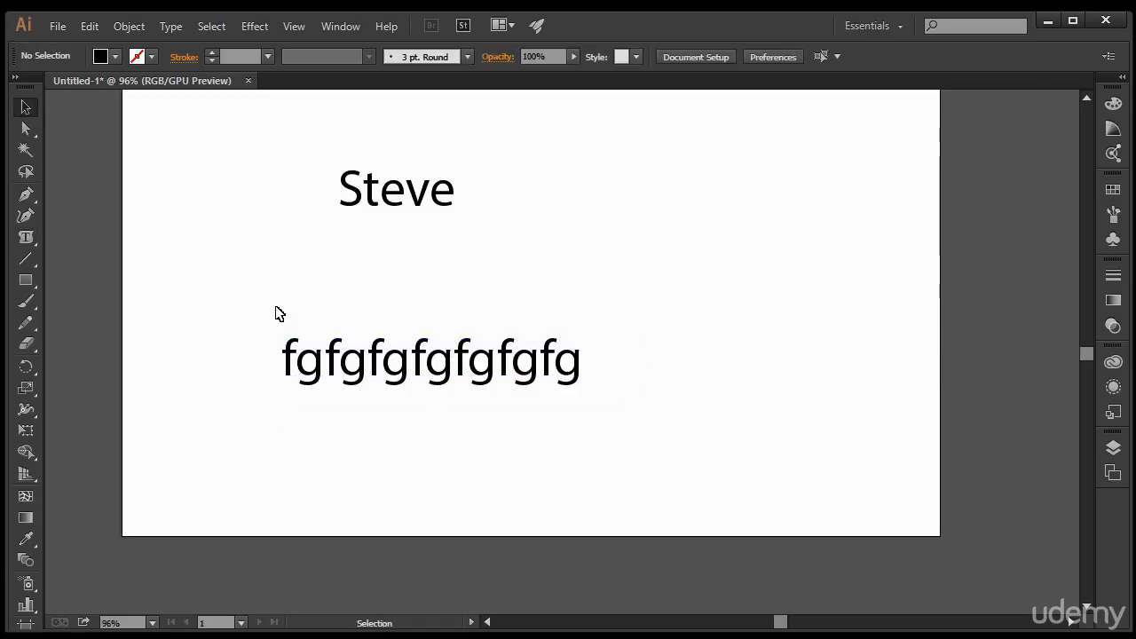
Step: Draw a circle to the right of the two text objects with the Ellipse tool
click(29, 243)
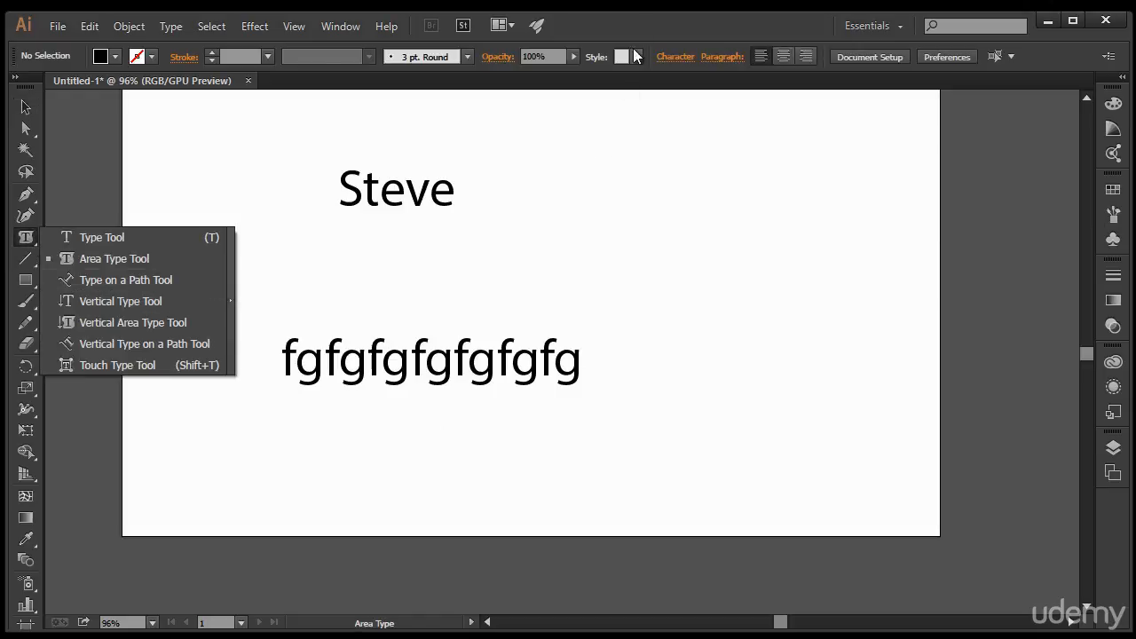
click(640, 25)
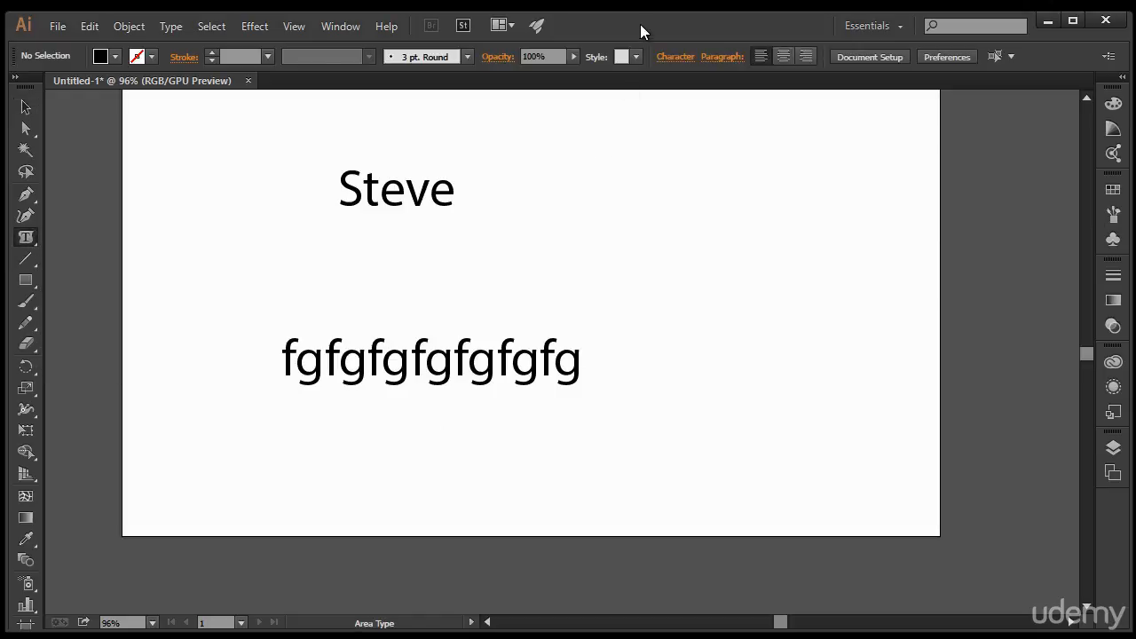
click(26, 281)
drag(25, 281, 62, 320)
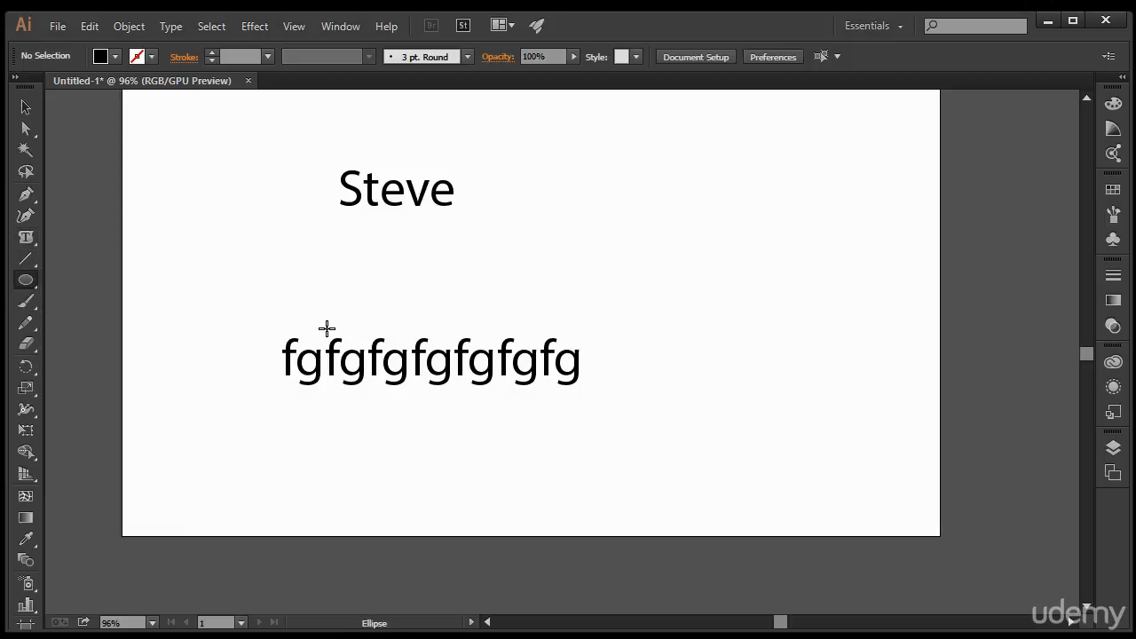
drag(631, 210, 760, 379)
Step: Run placeholder text of repeated "fg" letters all the way around the circle's outline with the Type on a Path tool
drag(26, 236, 108, 284)
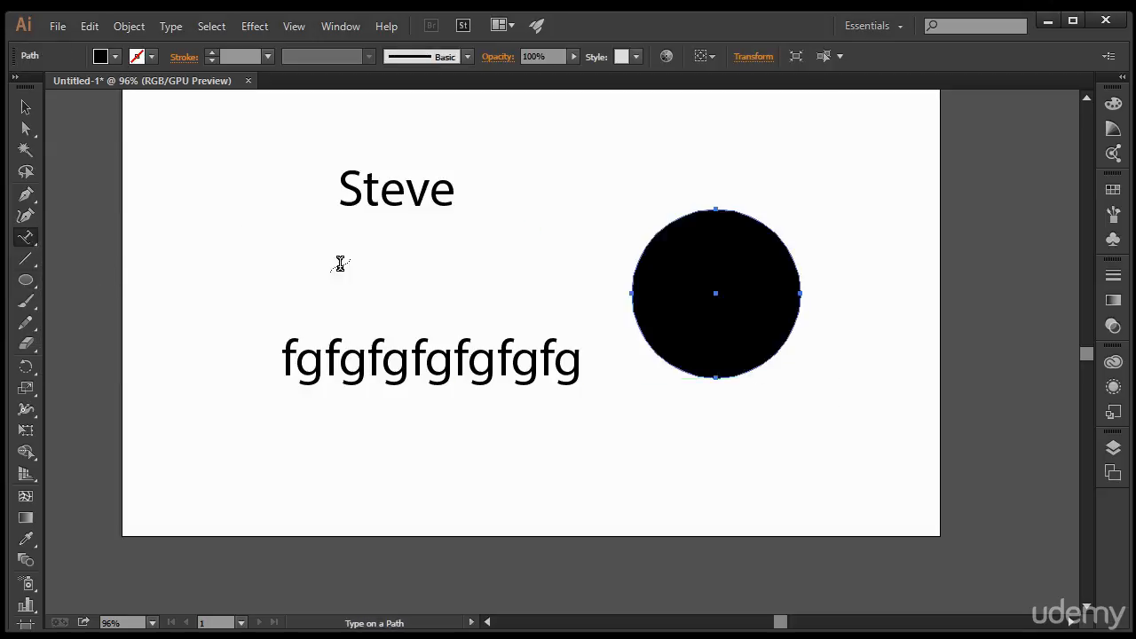
click(680, 216)
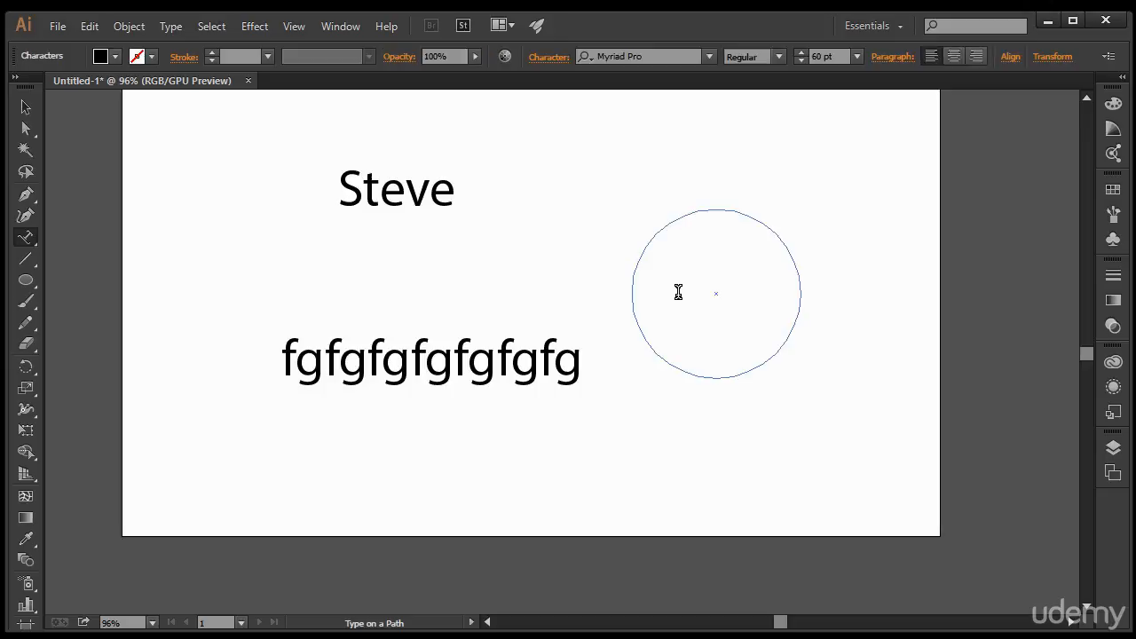
text(fggfgfgfgfgf)
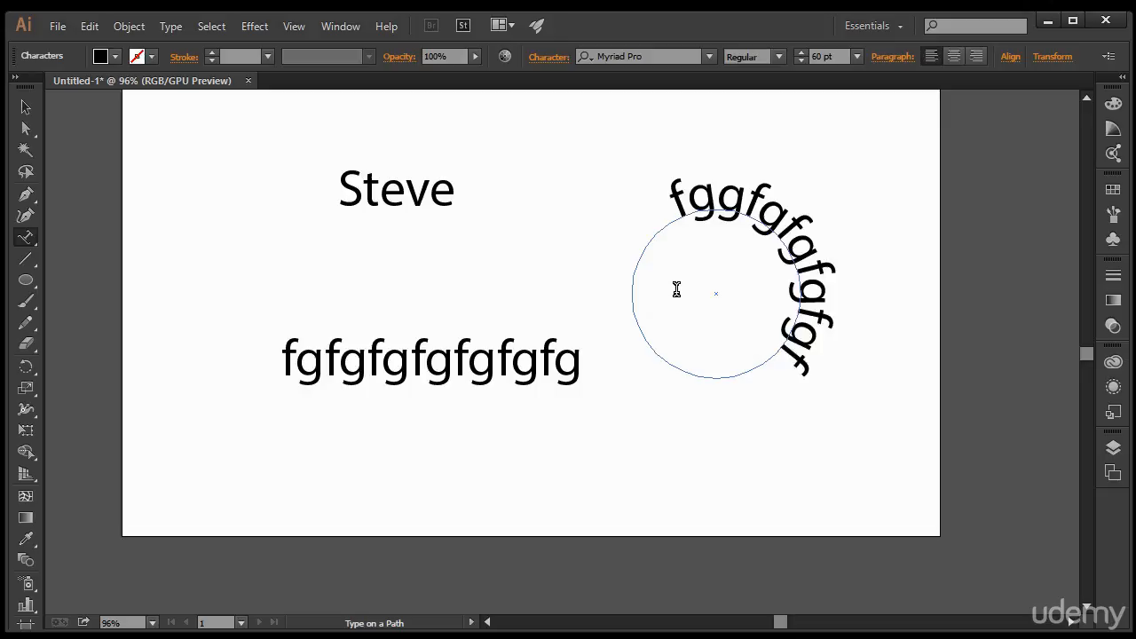
text(gfgfgfgfgfgfgf)
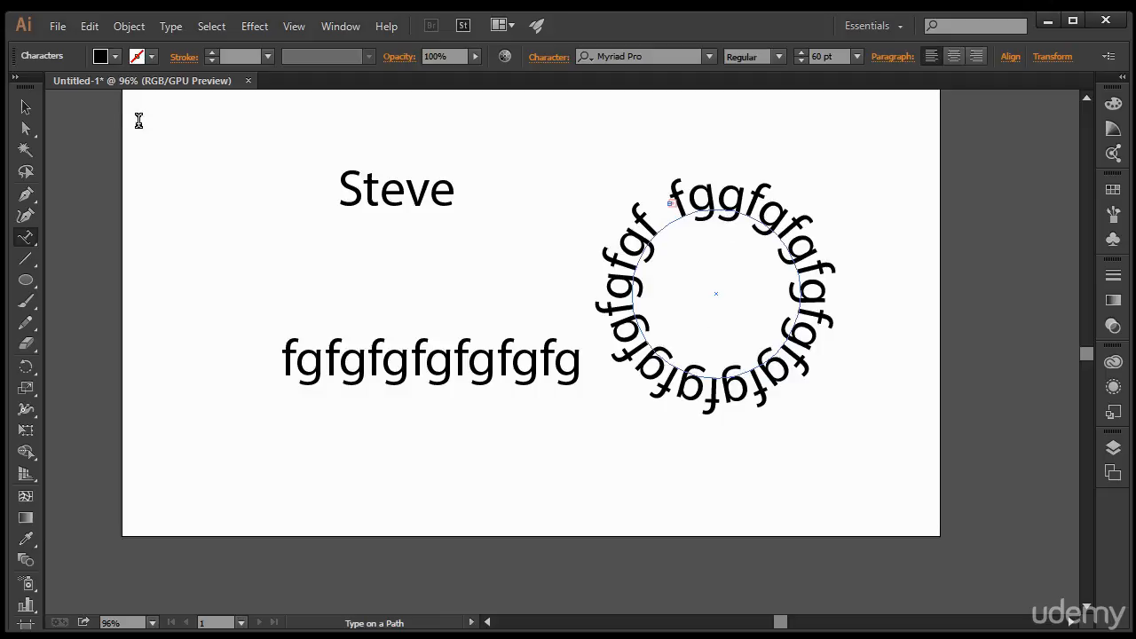
Step: Select the name, the area text and the circular text together and delete them
click(25, 107)
click(253, 185)
drag(247, 161, 736, 437)
key(Delete)
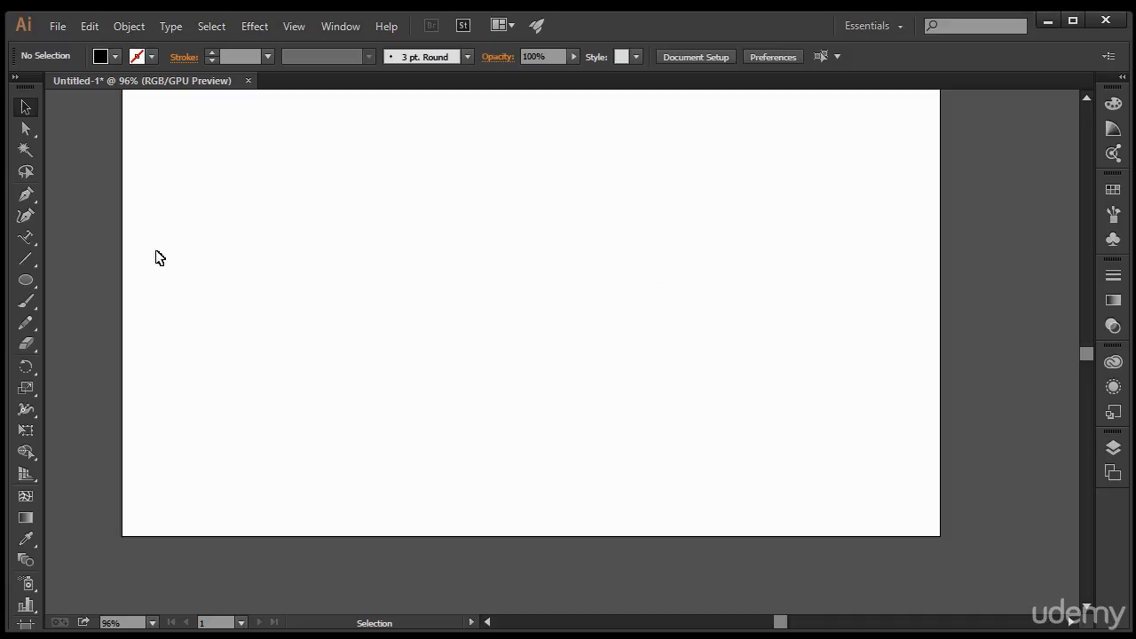
Step: Draw a tall, narrow rectangle left of the artboard's centre with the Rectangle tool
click(32, 237)
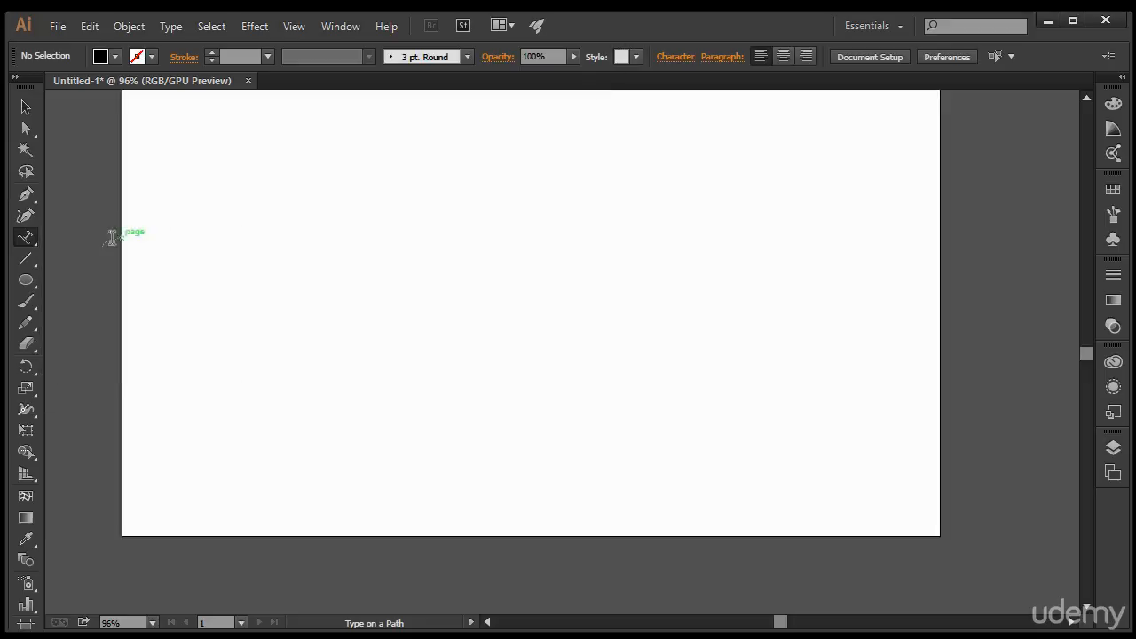
drag(27, 280, 98, 280)
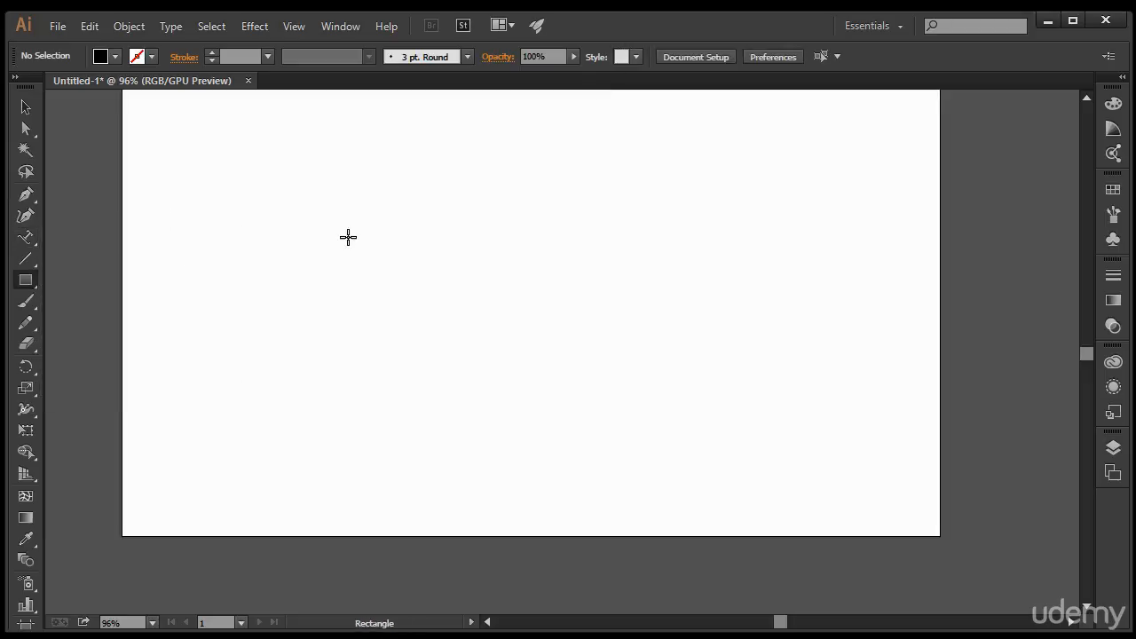
drag(378, 171, 475, 477)
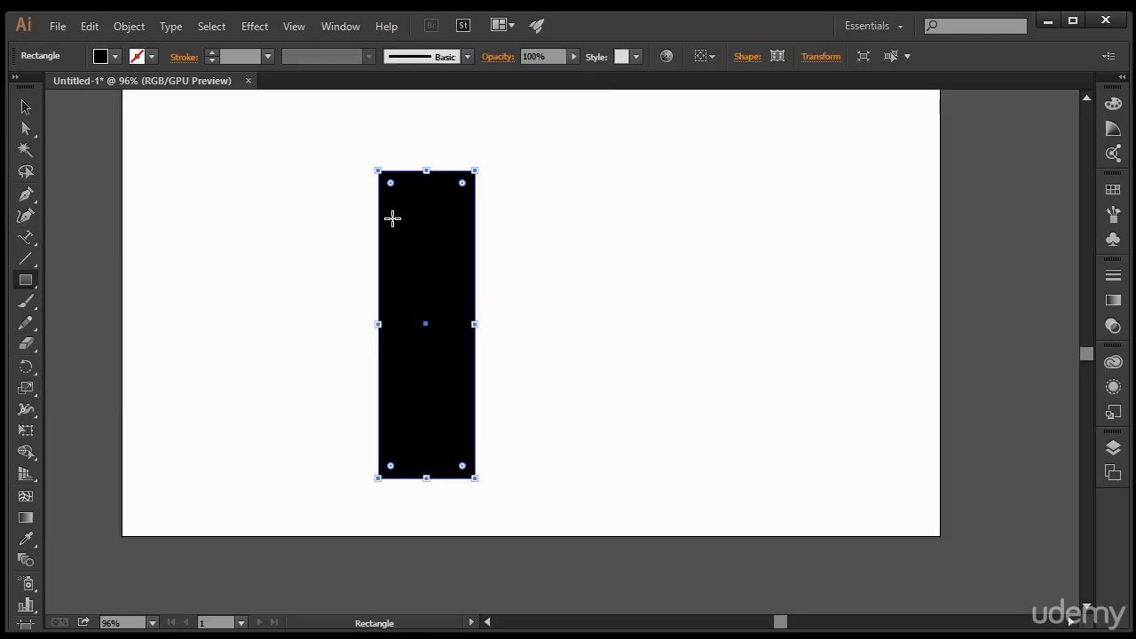
Step: Place "tgthghfhgfhfgh" down the rectangle's right edge with the Type on a Path tool, and delete the text object
click(26, 238)
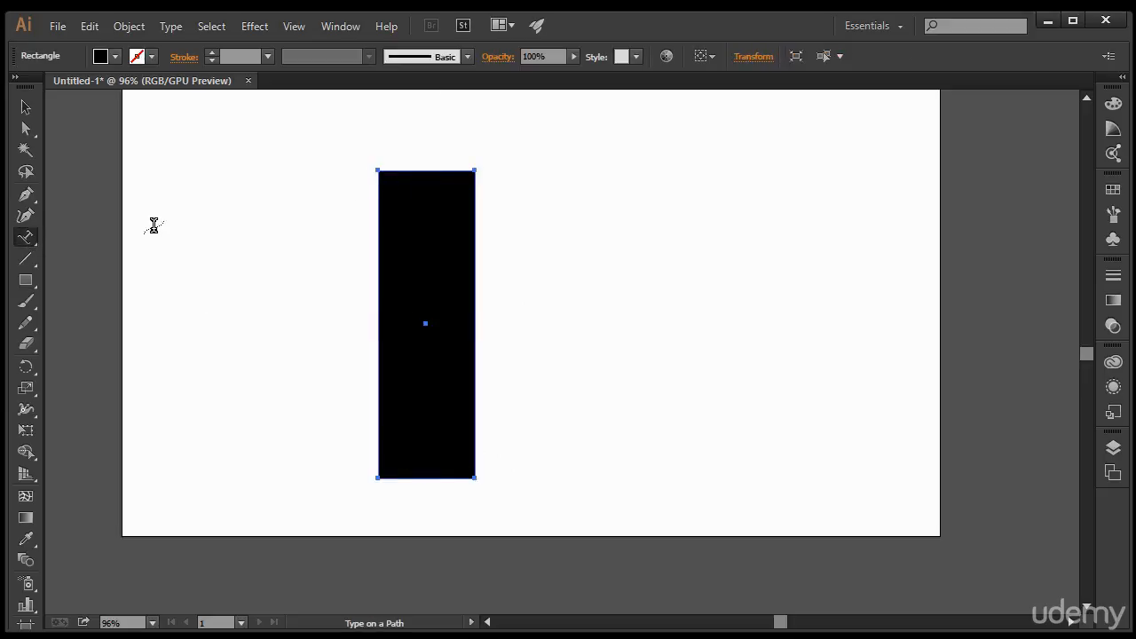
click(475, 180)
text(tgthghfhgfhfgh)
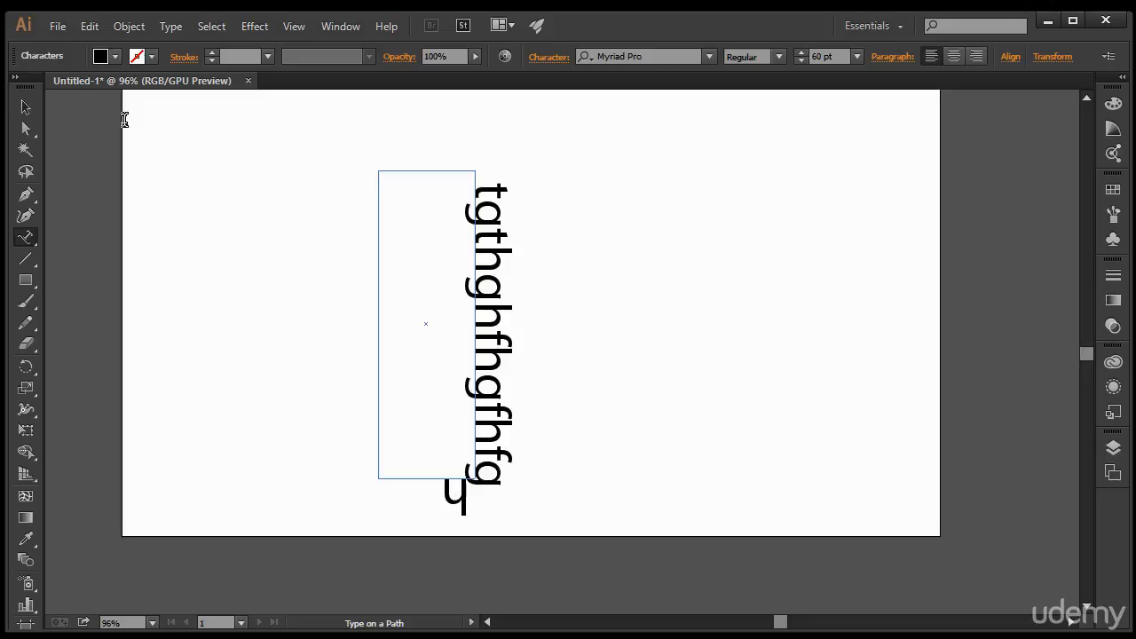
key(Escape)
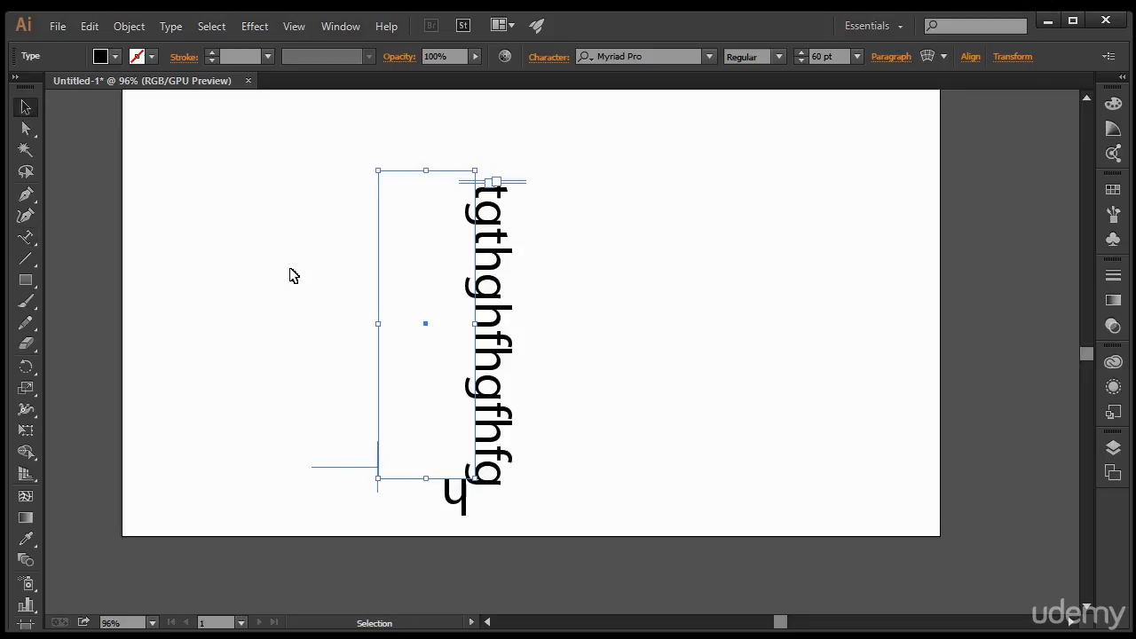
key(Delete)
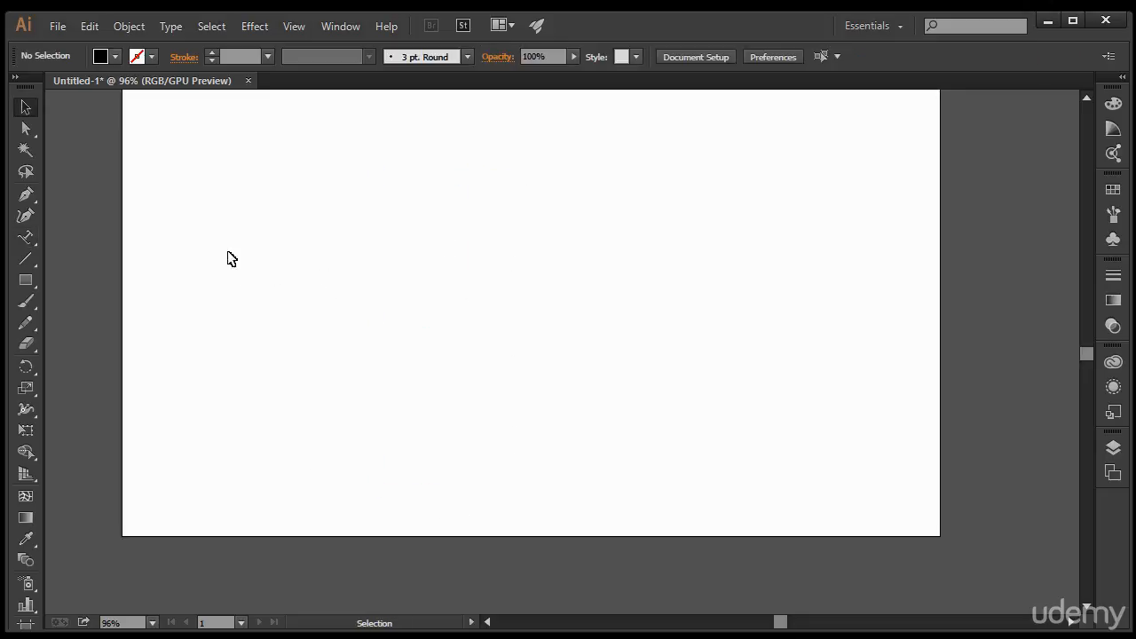
Step: Draw a tall rectangle about 102 px wide and 377 px high slightly left of the artboard's centre
click(38, 238)
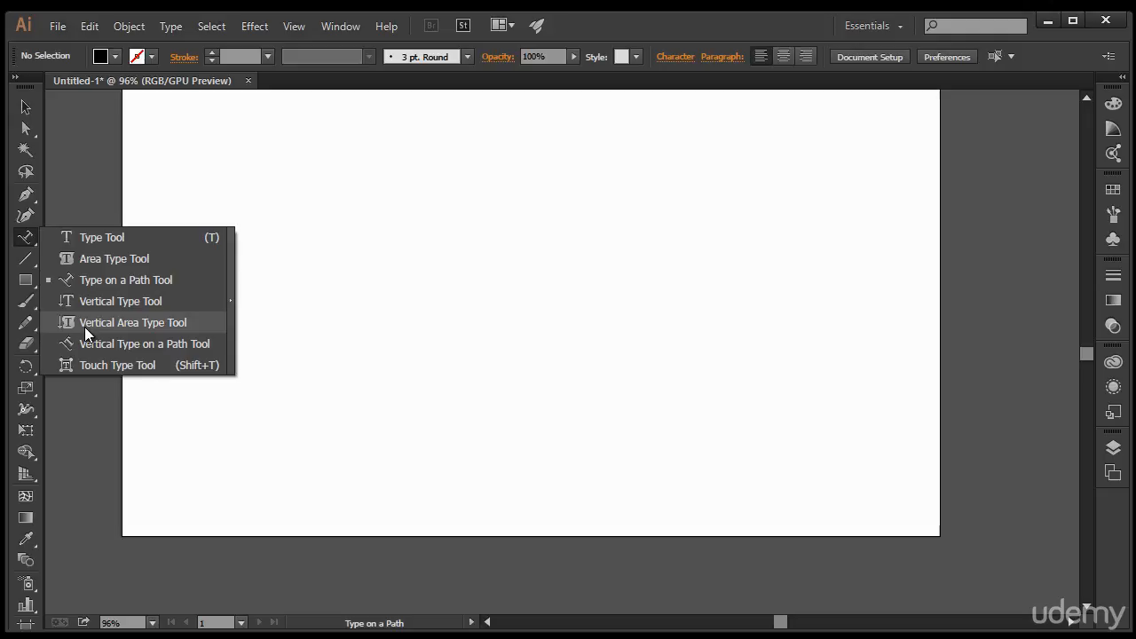
click(621, 40)
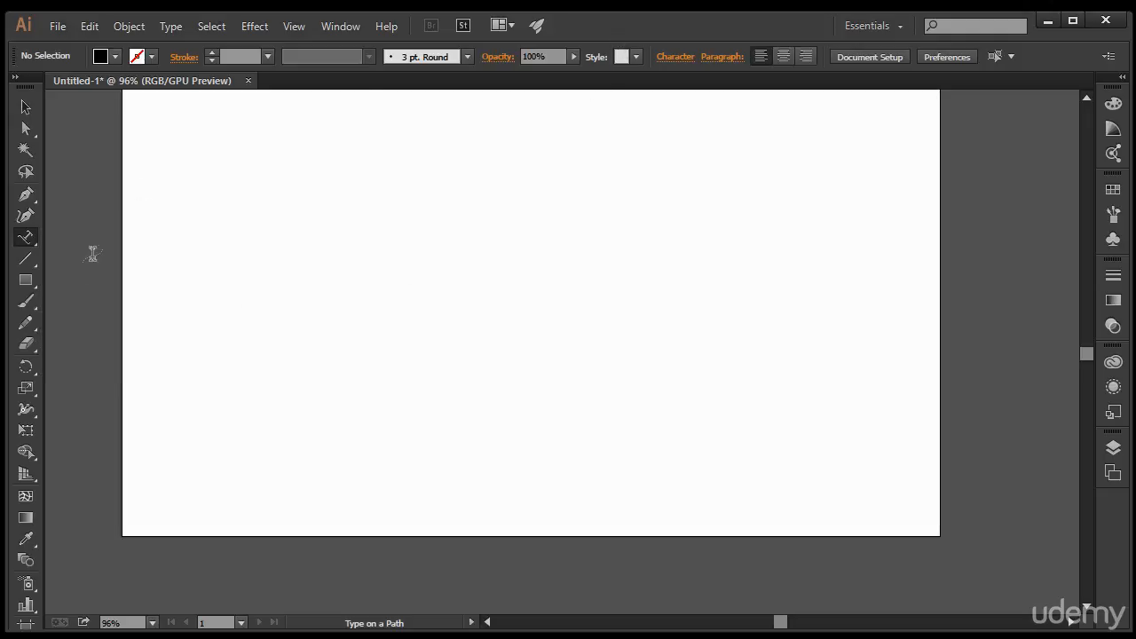
click(26, 280)
drag(423, 137, 509, 458)
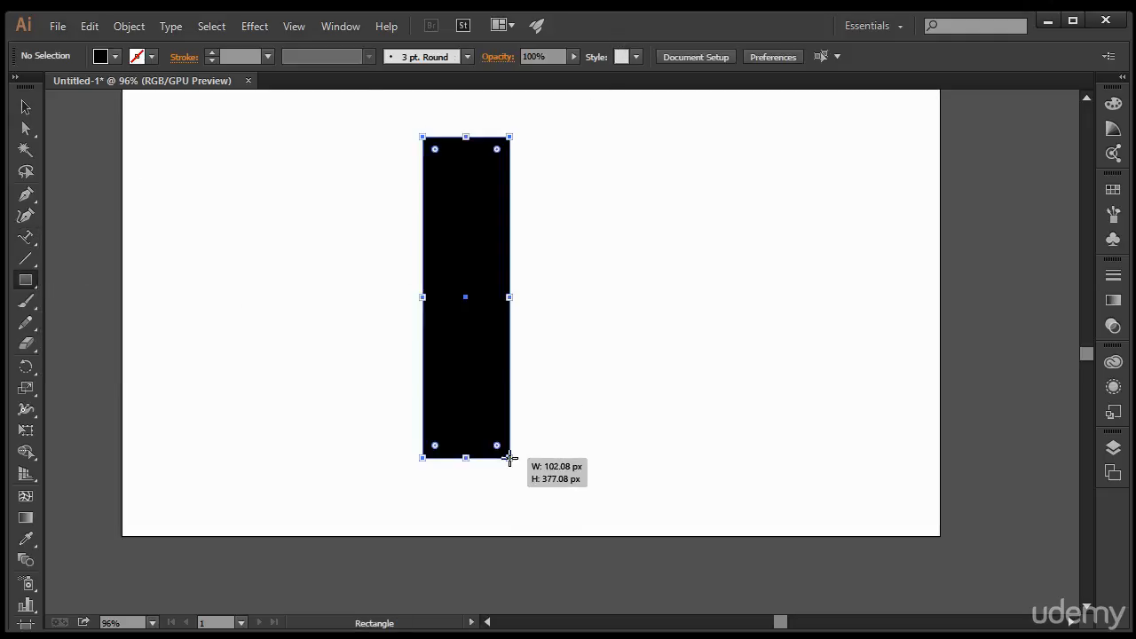
Step: Convert the rectangle into a vertical text area with the Vertical Area Type tool, enter "dgdf", and delete the text object
click(26, 238)
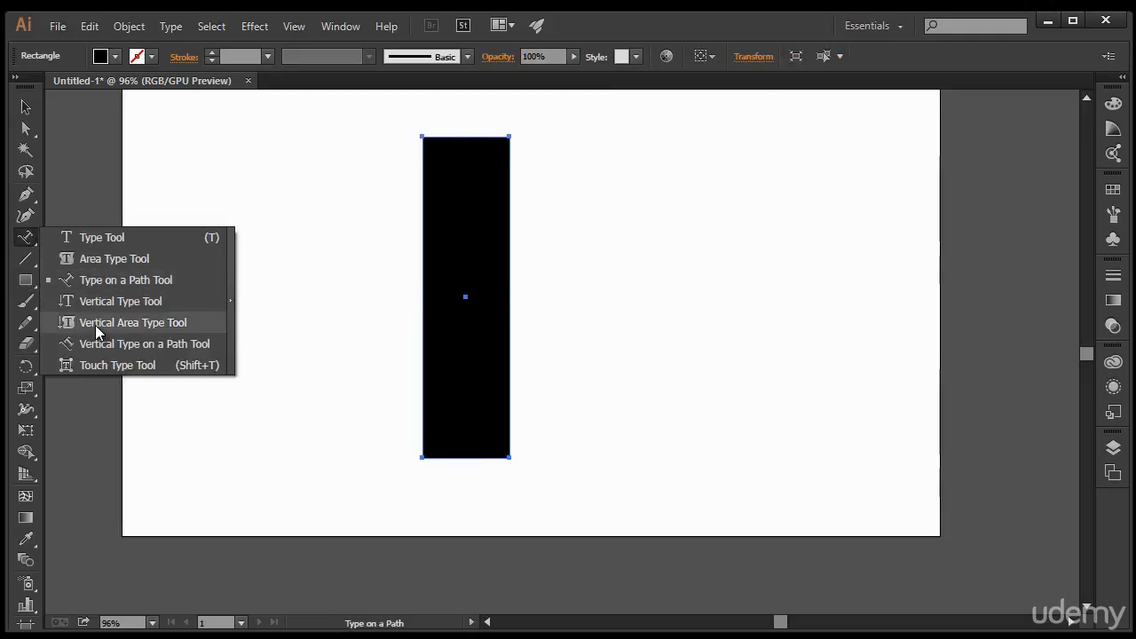
click(86, 322)
click(422, 167)
text(dgdf)
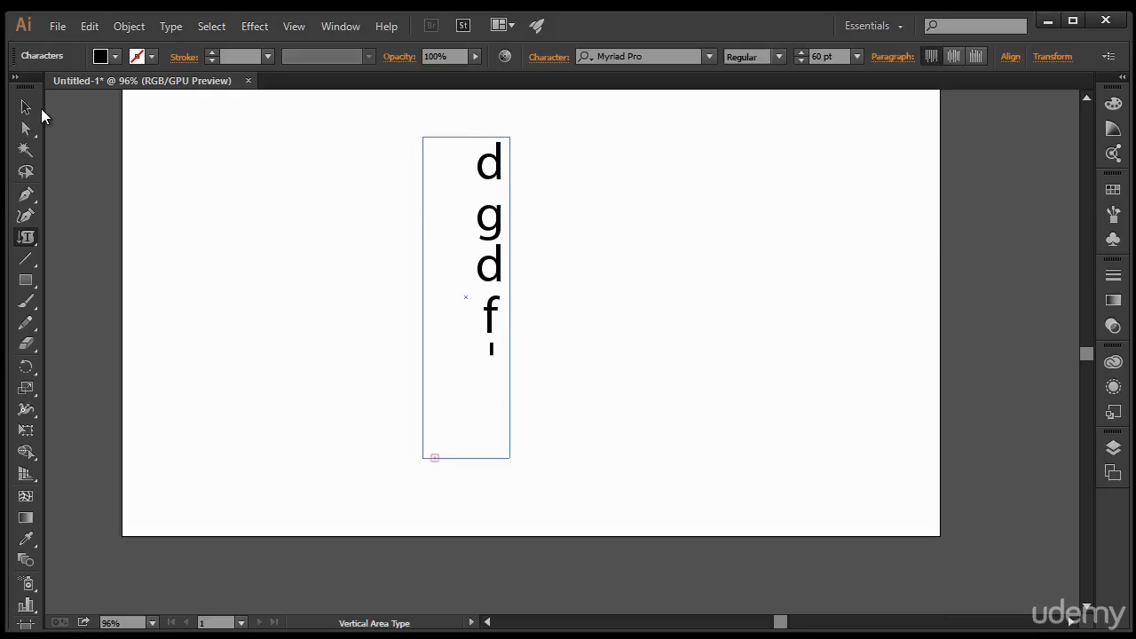
key(Escape)
key(Delete)
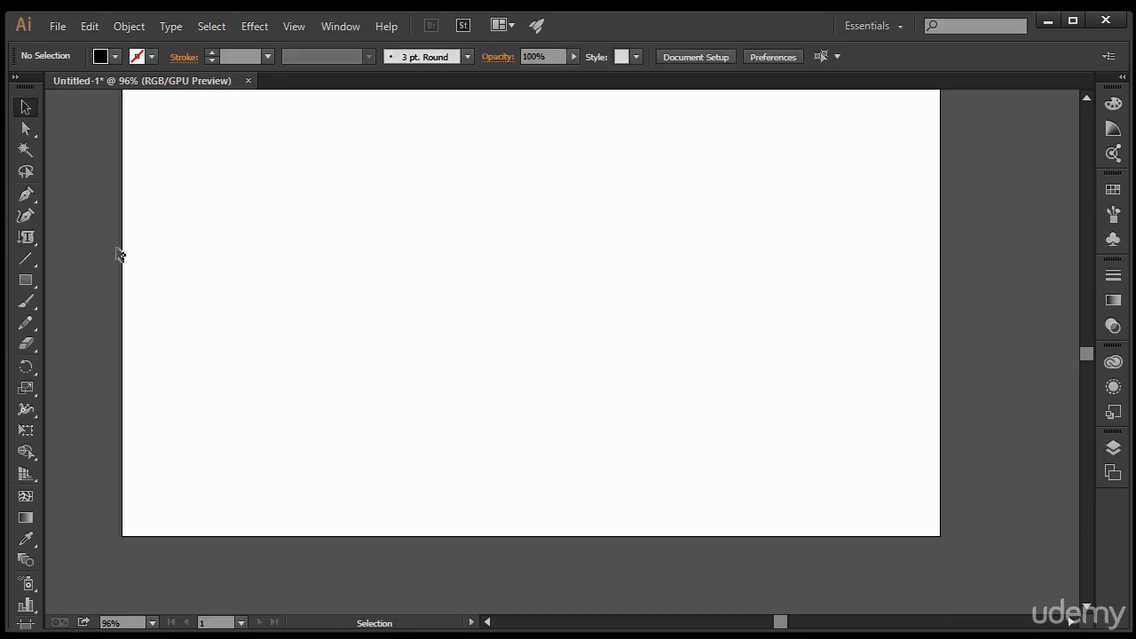
Step: Draw another tall, narrow rectangle at the artboard's horizontal centre with the Rectangle tool
click(25, 239)
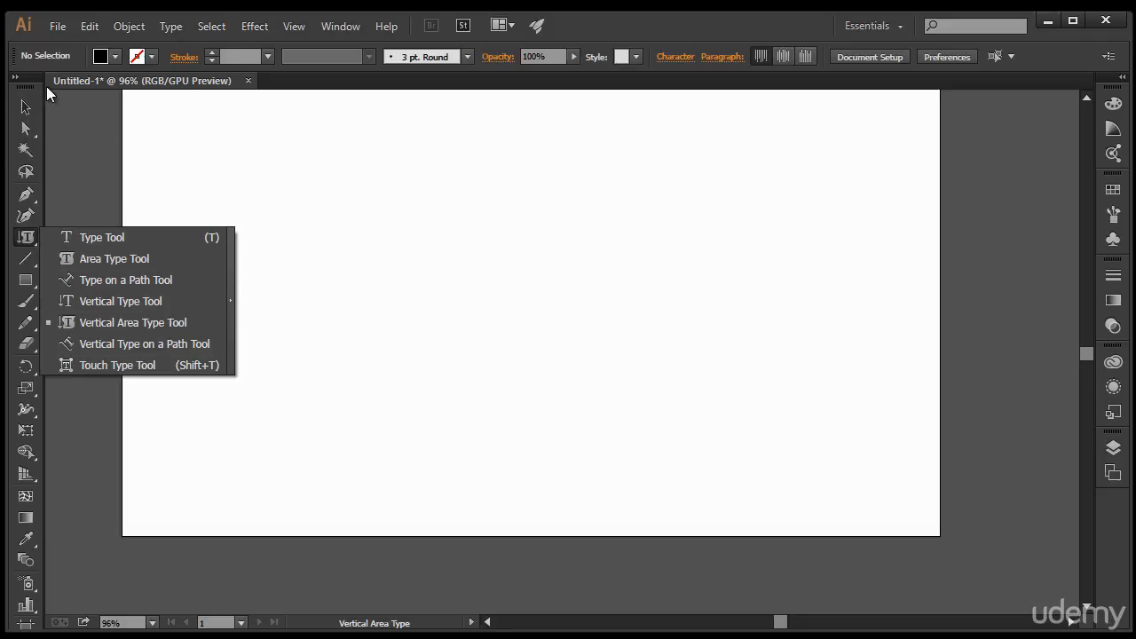
click(25, 280)
mouse_move(497, 142)
mouse_down()
mouse_move(548, 413)
mouse_move(580, 478)
mouse_up()
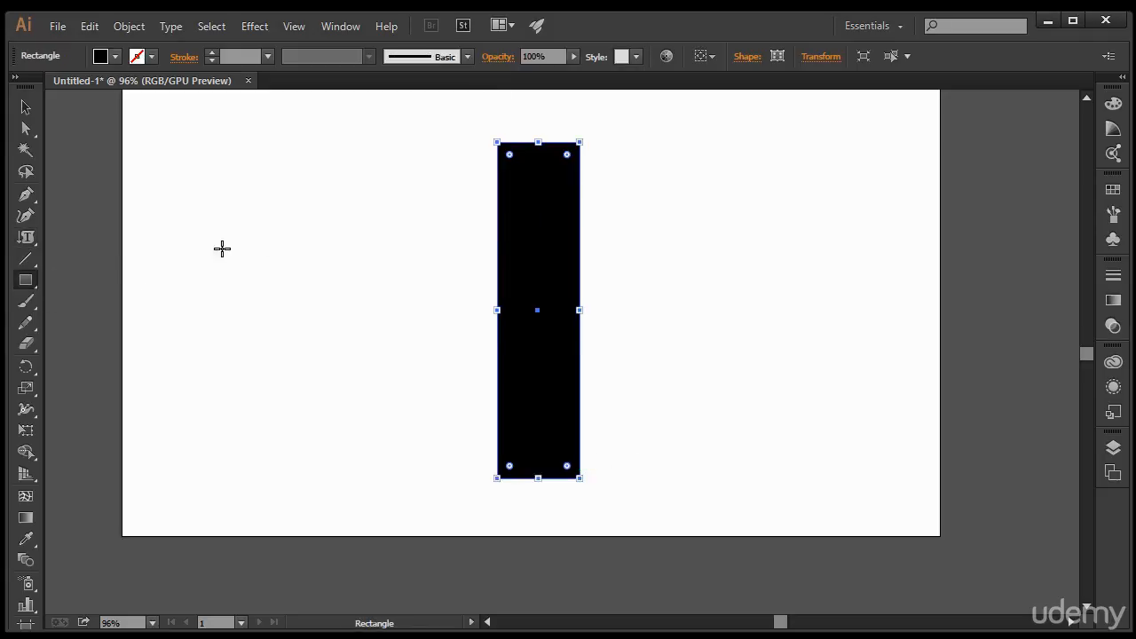
Step: Add placeholder letters beginning "rfggdg" down the rectangle's right edge with the Vertical Type on a Path tool, and delete the text object
click(26, 237)
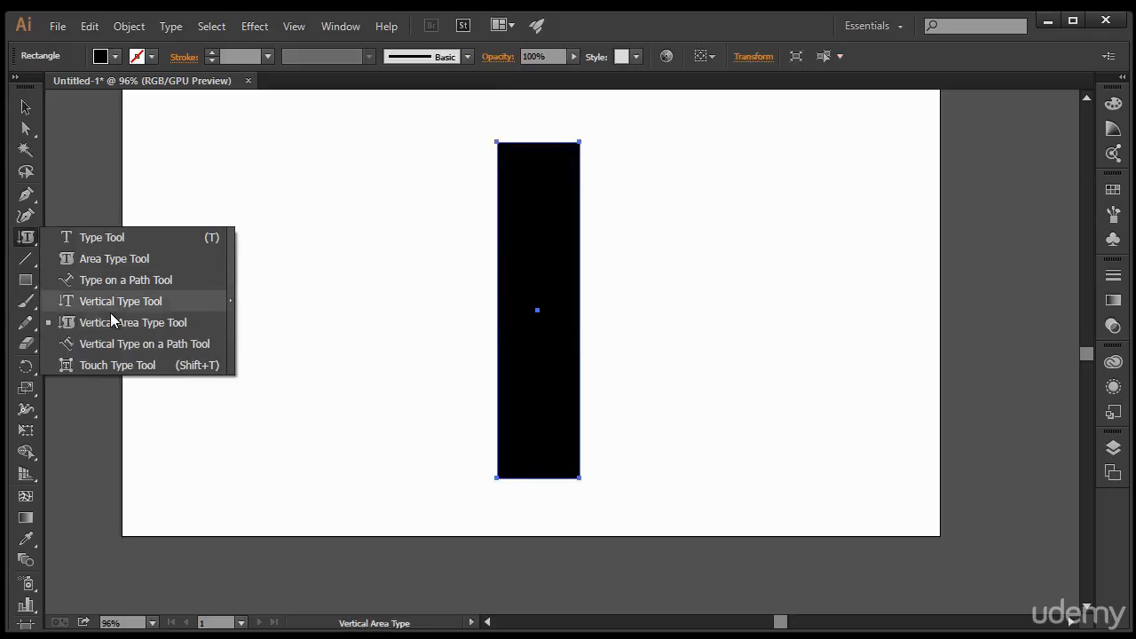
click(121, 343)
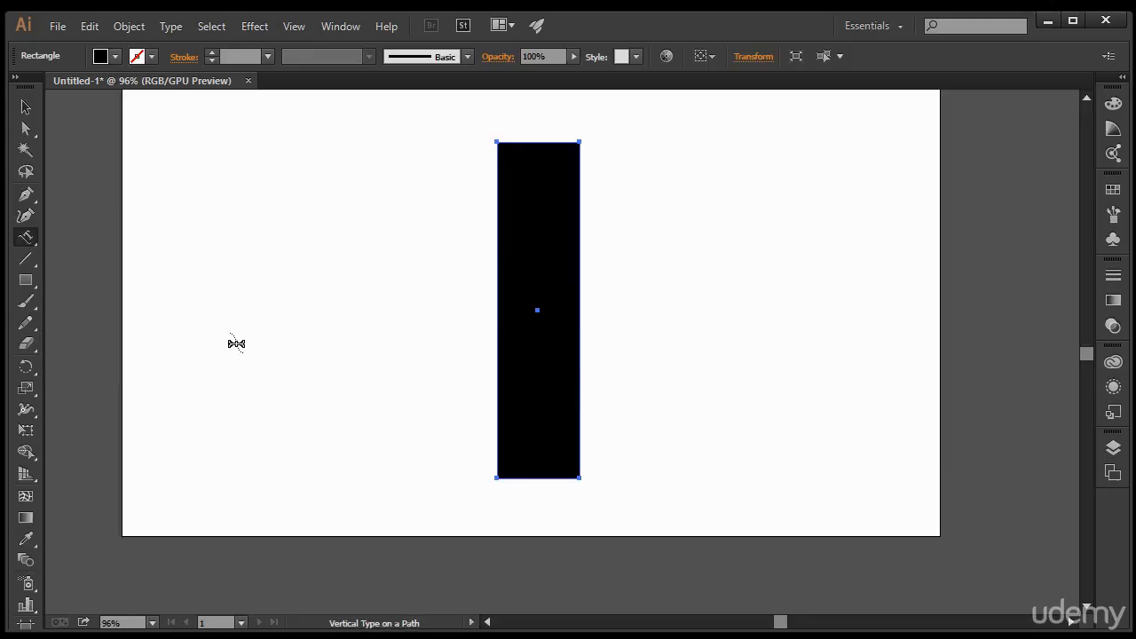
click(578, 154)
text(rfggdgp)
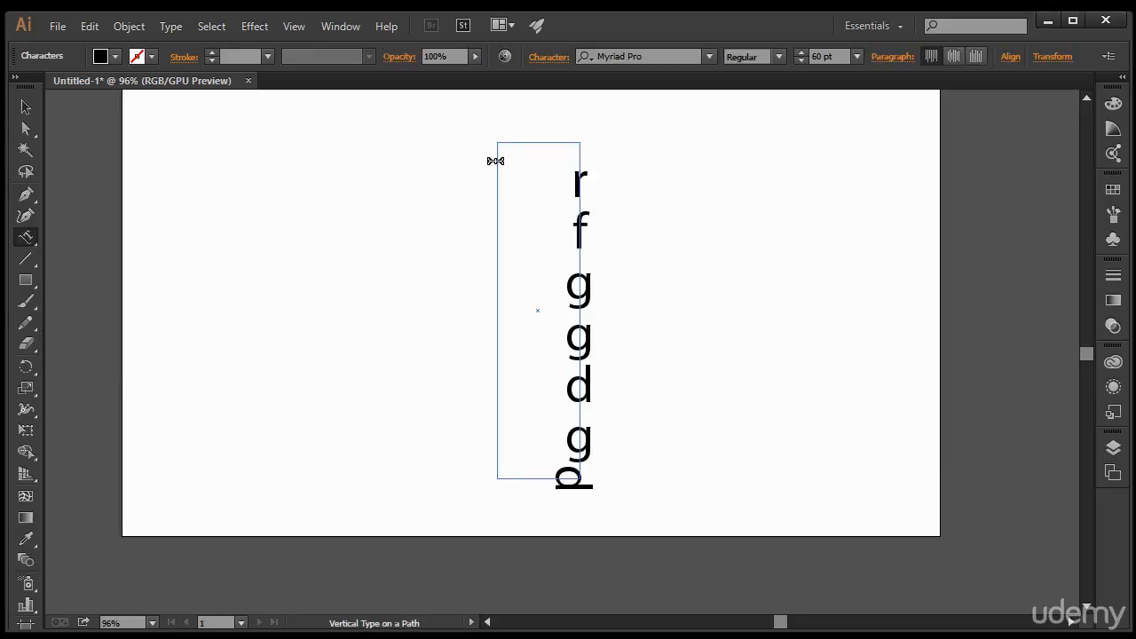
click(26, 107)
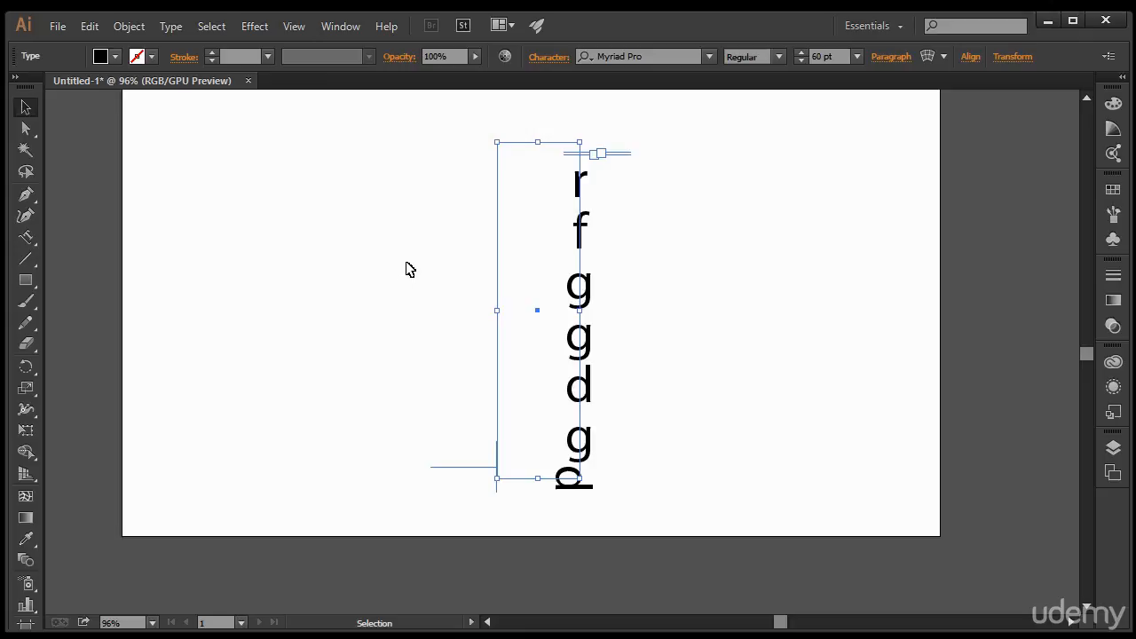
key(Delete)
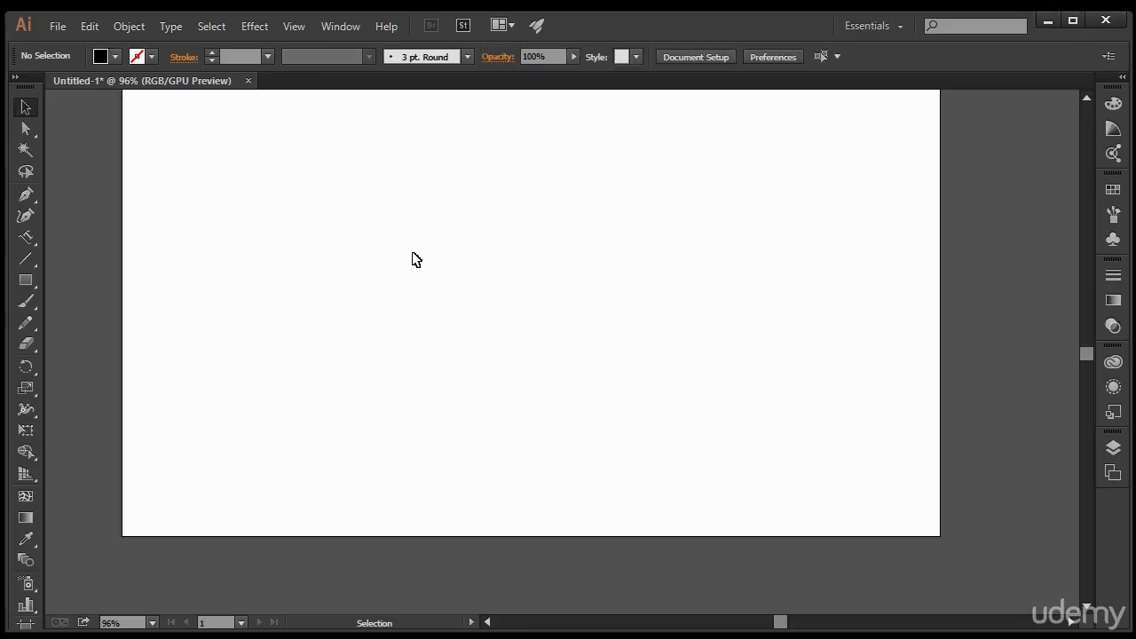
Step: Enter a first name at 60 pt in the artboard's upper left area with the Type tool, and finish text editing
click(30, 242)
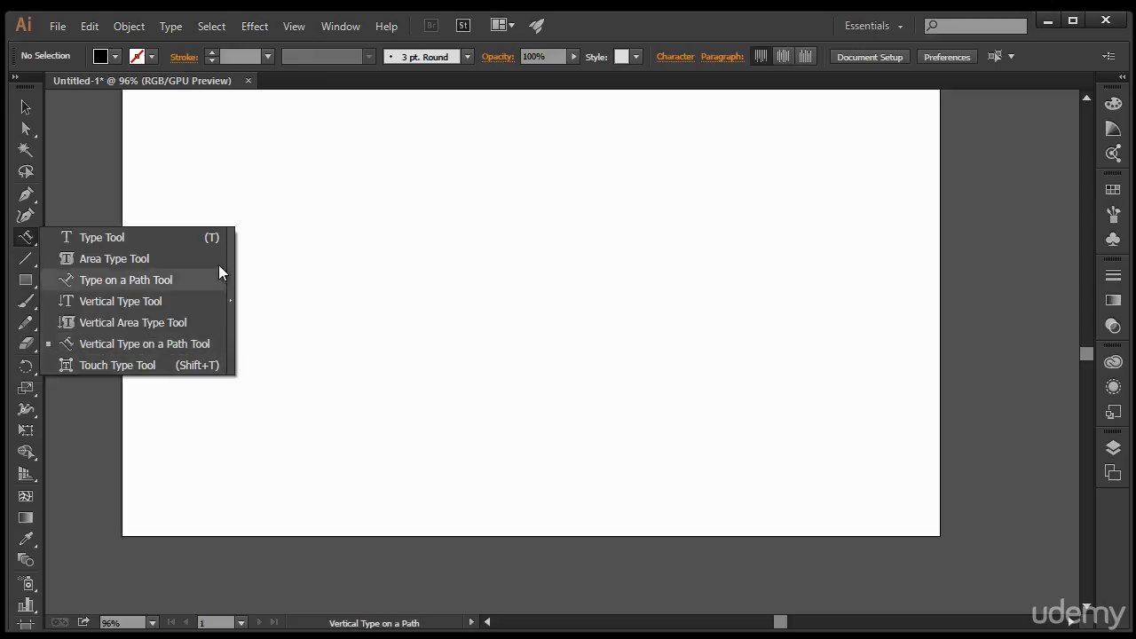
click(634, 37)
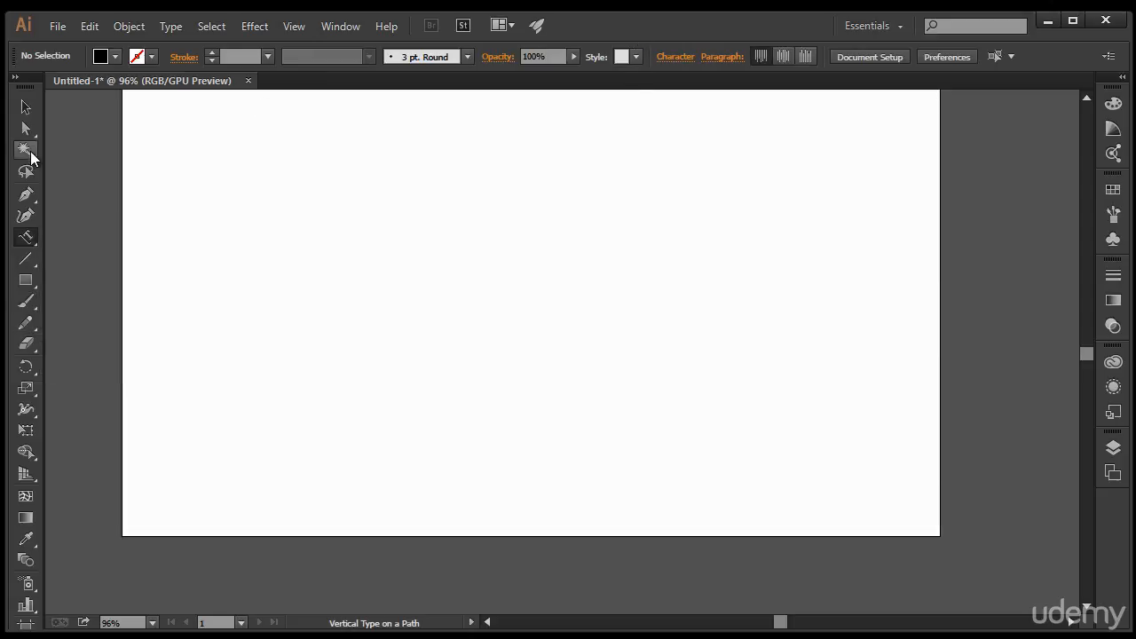
drag(33, 241, 62, 236)
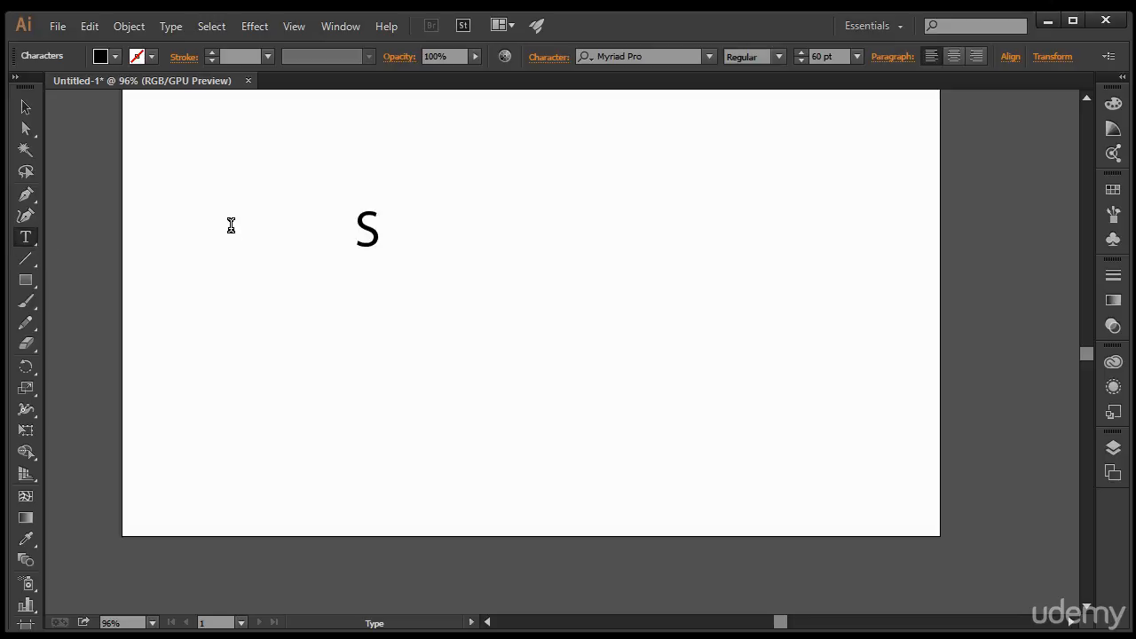
text(eve)
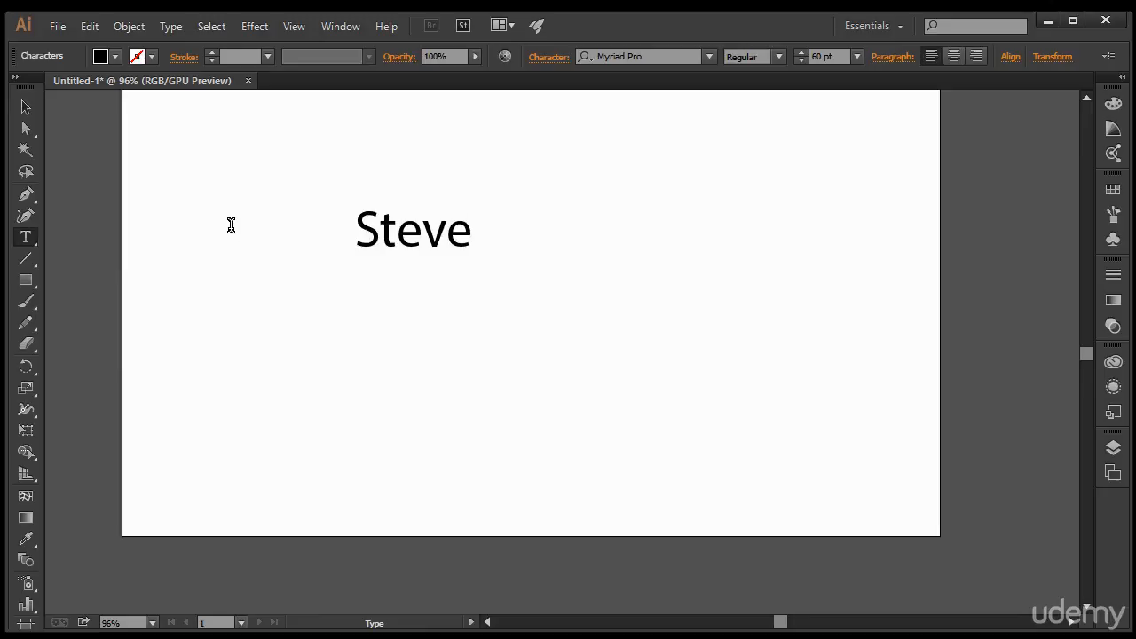
click(25, 108)
Step: Rotate and enlarge the first letter of the name with the Touch Type tool
click(25, 237)
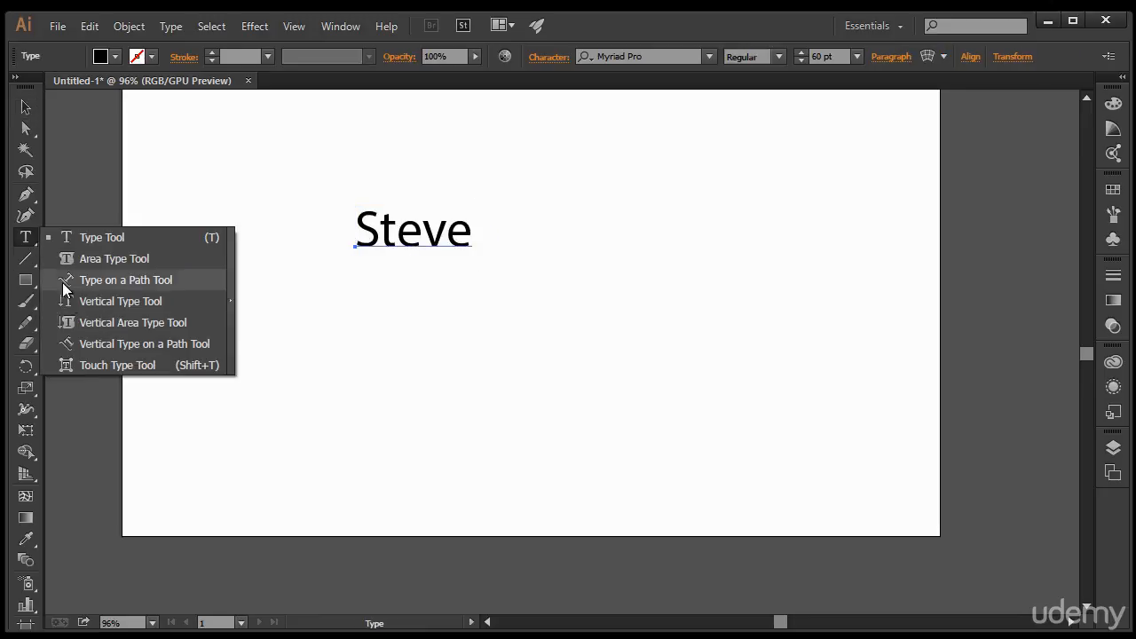
click(104, 365)
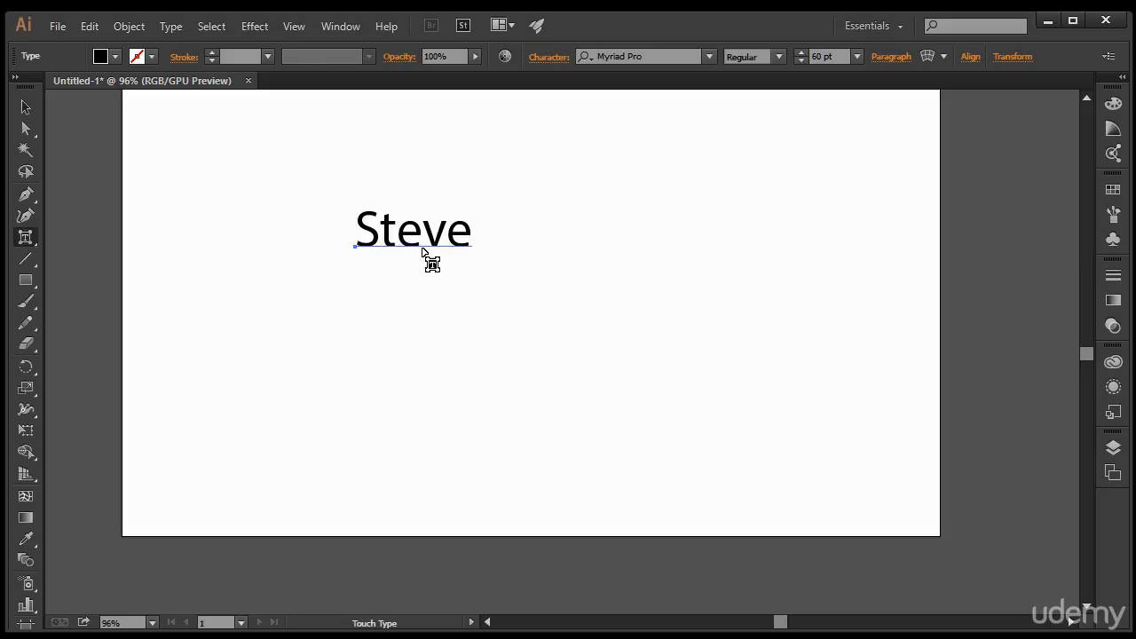
click(371, 245)
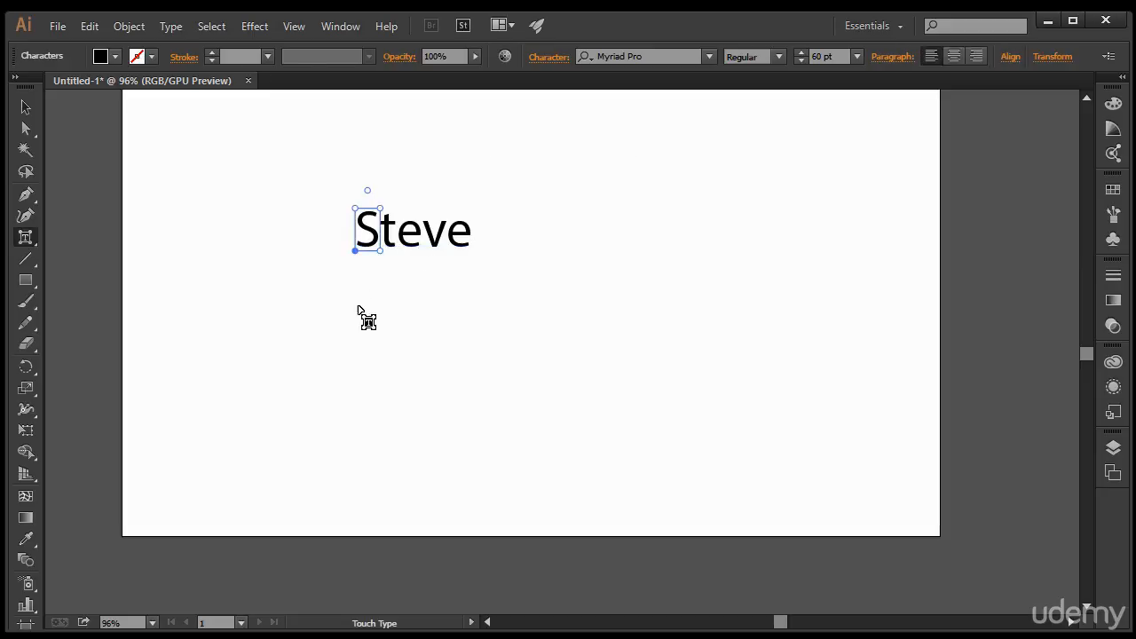
drag(366, 193, 320, 322)
Step: Reposition the remaining letters individually, raising the "v", lowering the middle "e" and spacing the final "e" farther away, and deselect the text
click(476, 249)
drag(476, 249, 568, 252)
drag(451, 240, 522, 264)
click(450, 243)
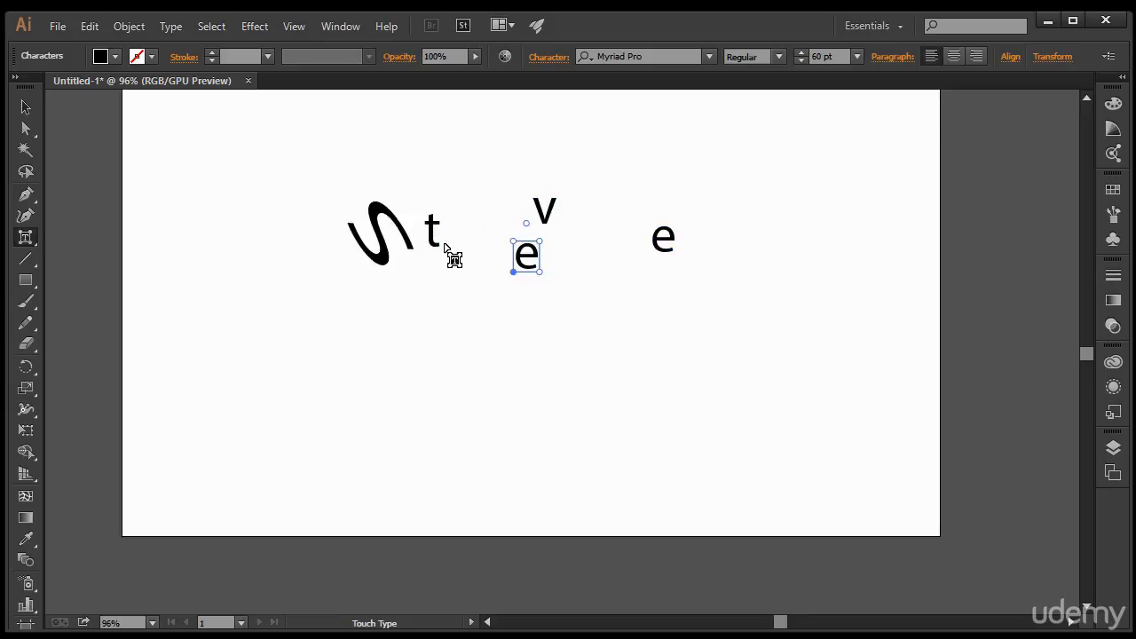
click(440, 244)
click(523, 255)
drag(519, 262, 476, 257)
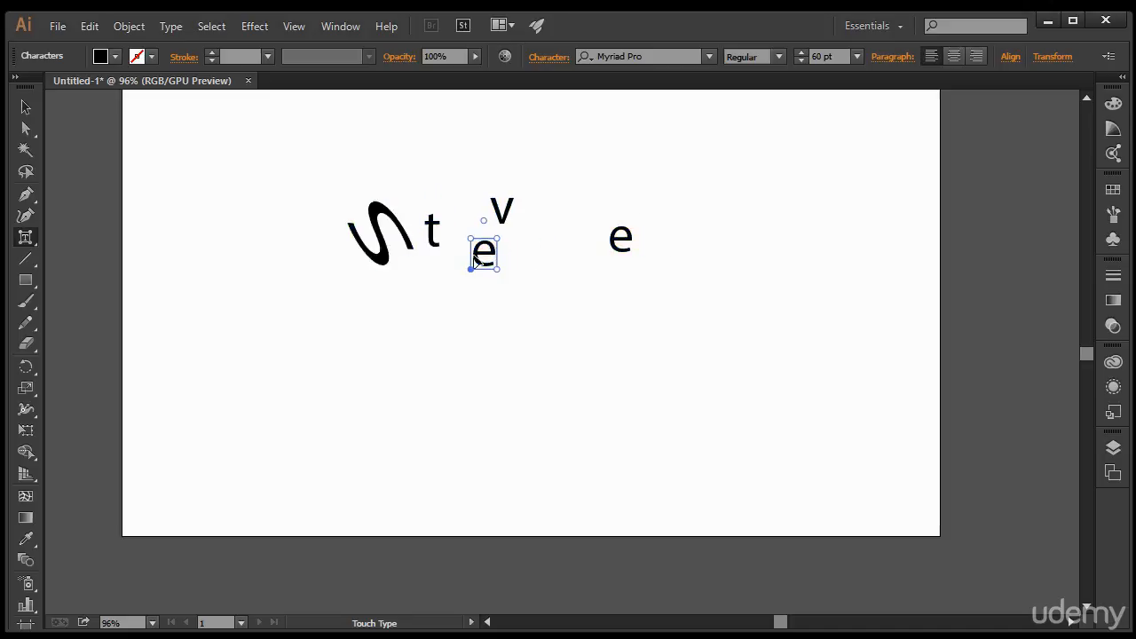
click(330, 355)
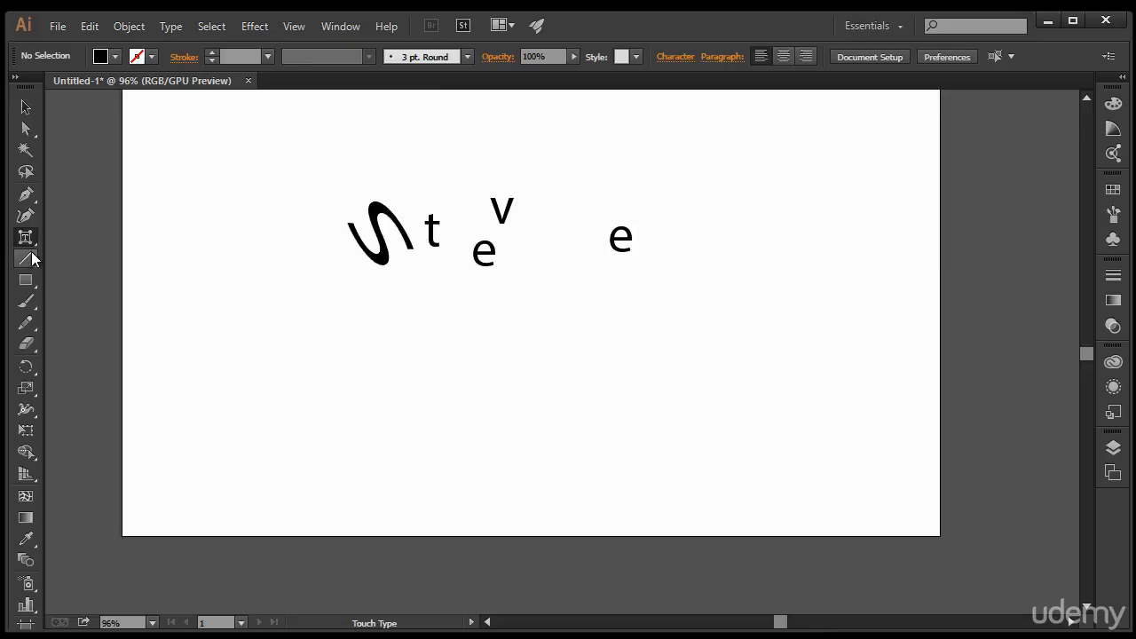
Step: Switch back to the standard Type tool
drag(24, 247, 64, 238)
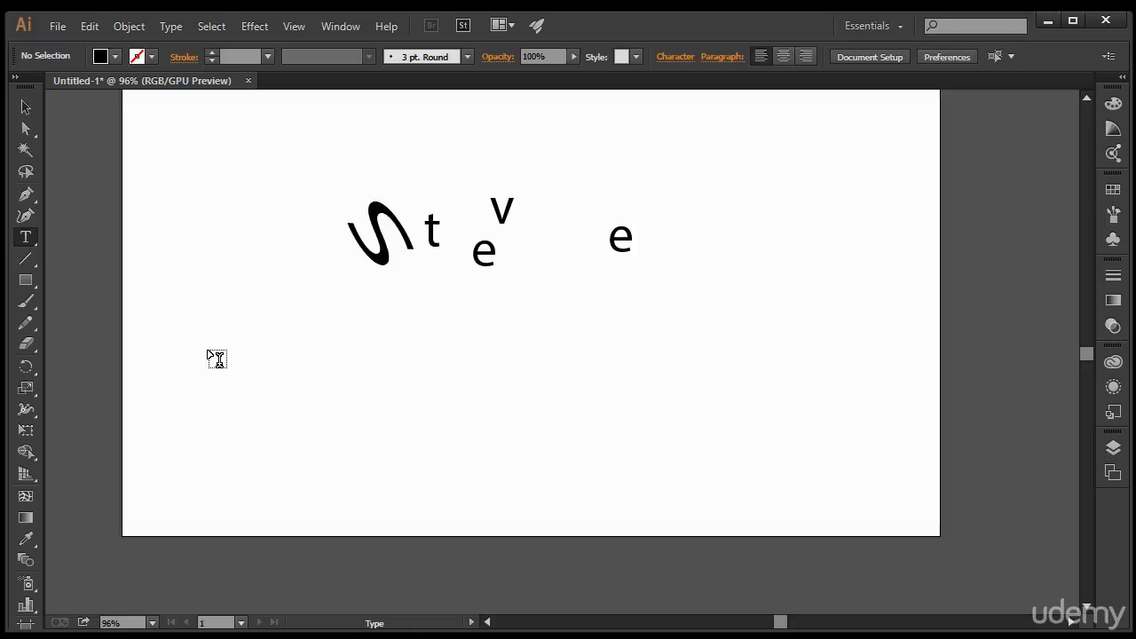